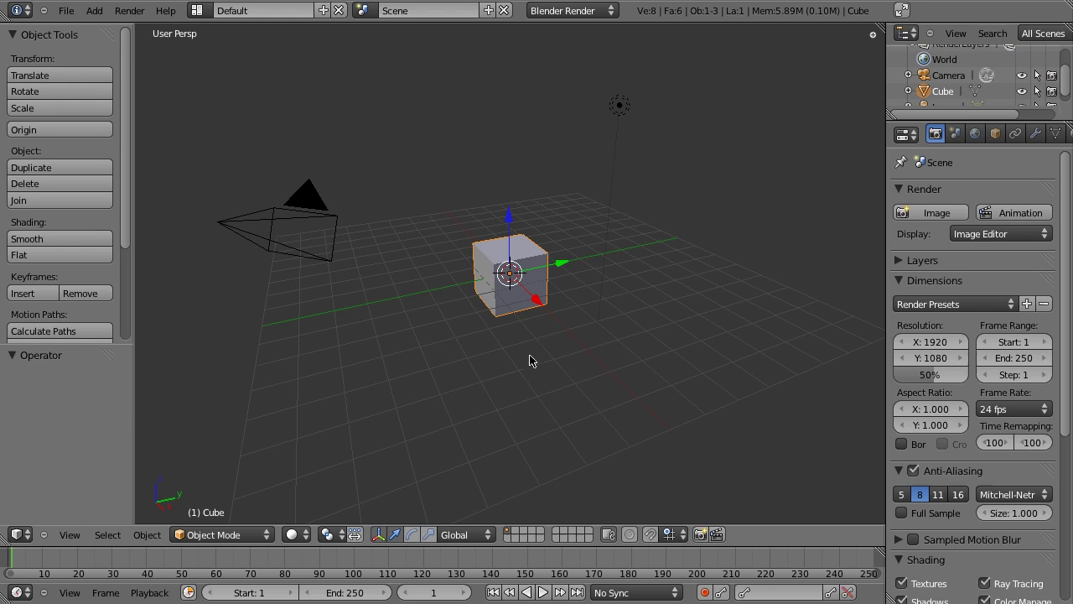
Open 'tutorial 5-2 start (spiral staircase).blend' with Ctrl+O
{"action": "key", "text": "ctrl+o"}
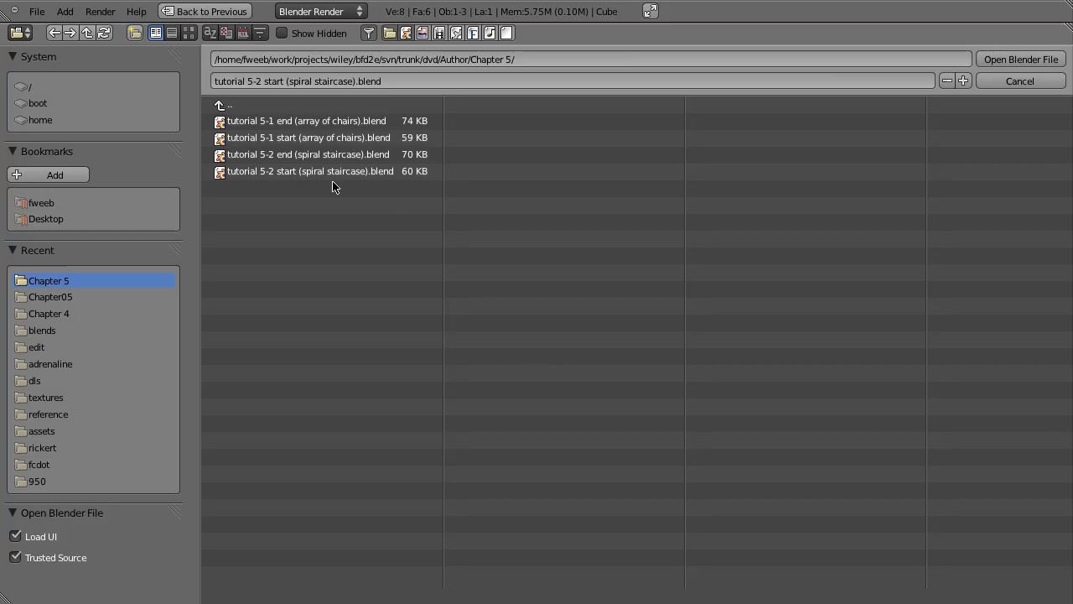
{"action": "double_click", "coordinate": [264, 172]}
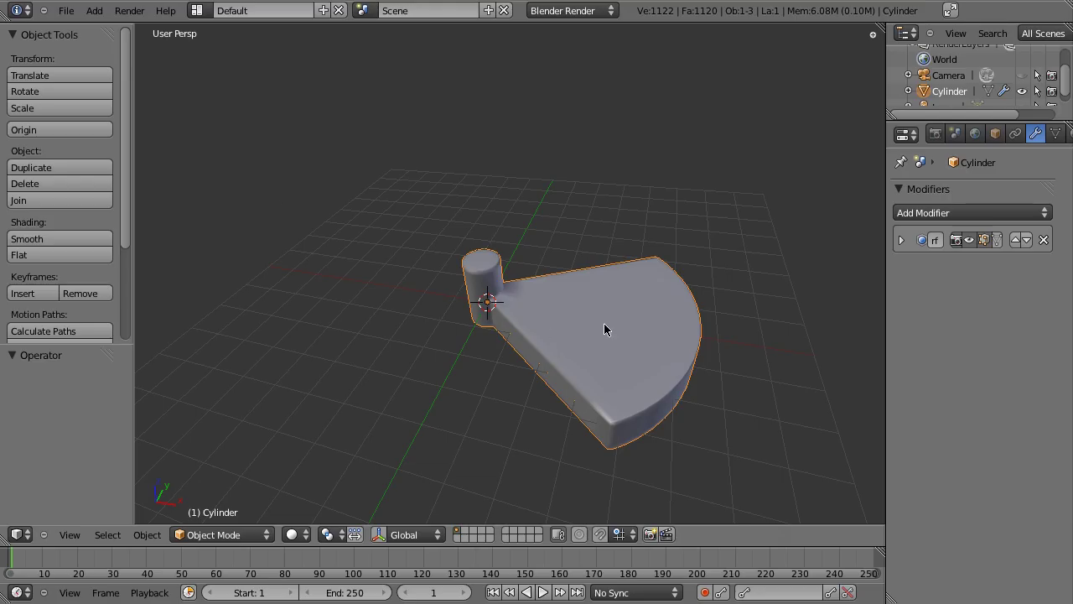
{"action": "middle_click_drag", "start_coordinate": [605, 329], "coordinate": [584, 359]}
Inspect the fan-shaped step's geometry in Edit Mode from several angles, then return to Object Mode
{"action": "key", "text": "Tab"}
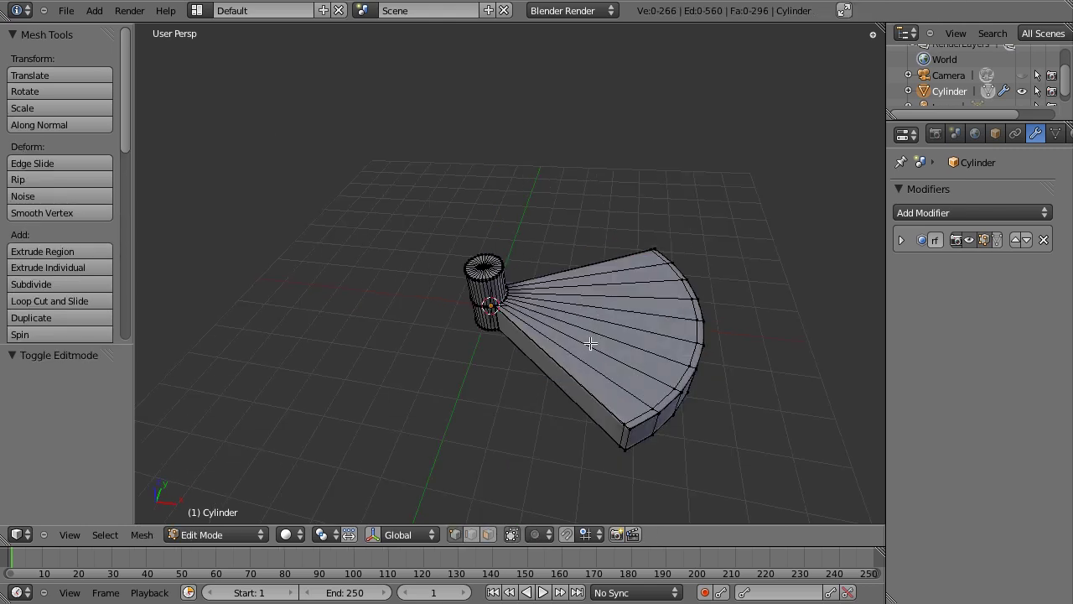
{"action": "mouse_move", "coordinate": [534, 311]}
{"action": "middle_mouse_down"}
{"action": "mouse_move", "coordinate": [418, 128]}
{"action": "mouse_move", "coordinate": [466, 433]}
{"action": "mouse_move", "coordinate": [582, 259]}
{"action": "mouse_move", "coordinate": [565, 244]}
{"action": "mouse_move", "coordinate": [521, 302]}
{"action": "middle_mouse_up"}
{"action": "key", "text": "Tab"}
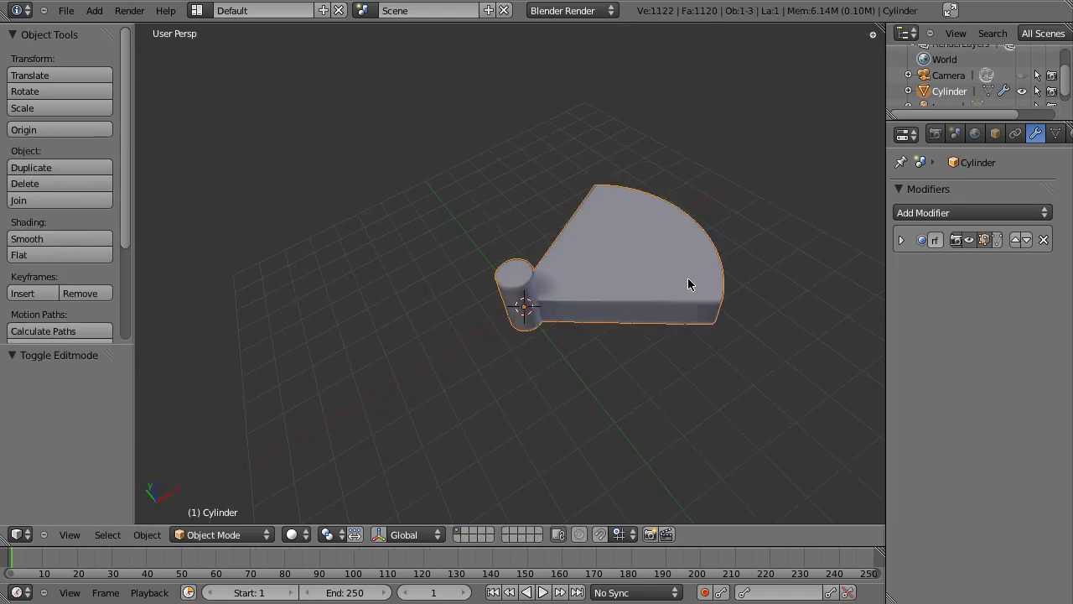
{"action": "mouse_move", "coordinate": [690, 285]}
{"action": "middle_mouse_down"}
{"action": "mouse_move", "coordinate": [596, 297]}
{"action": "mouse_move", "coordinate": [503, 290]}
{"action": "mouse_move", "coordinate": [563, 379]}
{"action": "middle_mouse_up"}
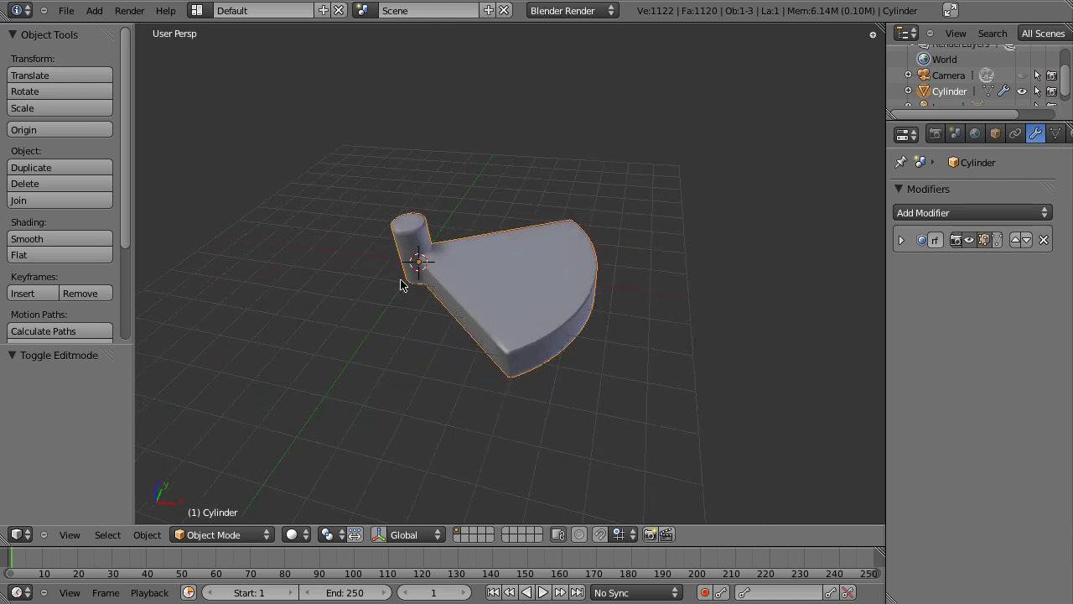
{"action": "middle_click_drag", "start_coordinate": [402, 280], "coordinate": [507, 374]}
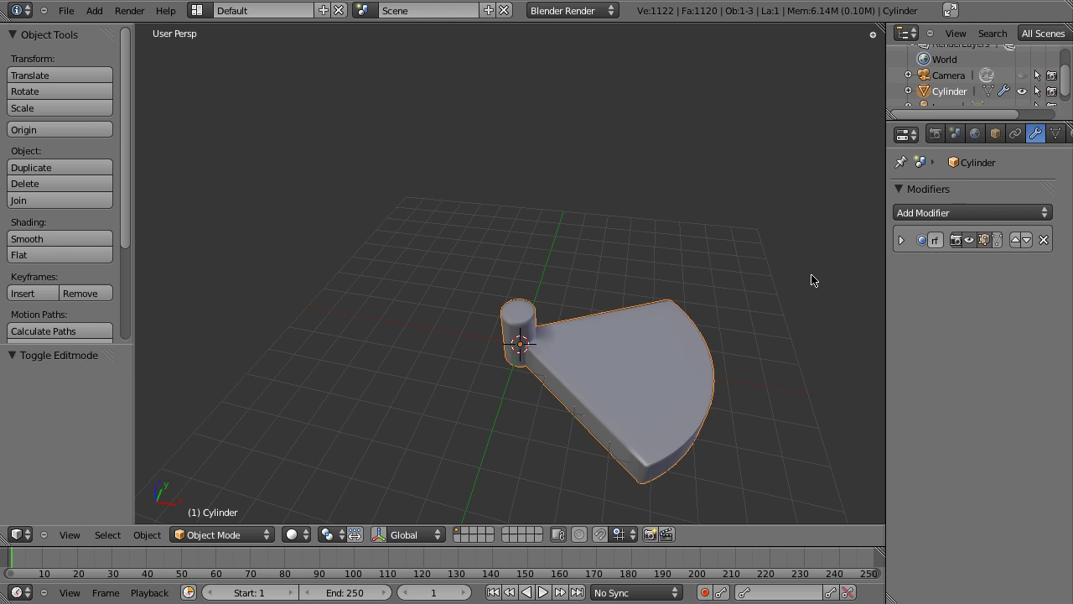
Add an Array modifier to the step
{"action": "left_click", "coordinate": [899, 219]}
{"action": "left_click", "coordinate": [749, 249]}
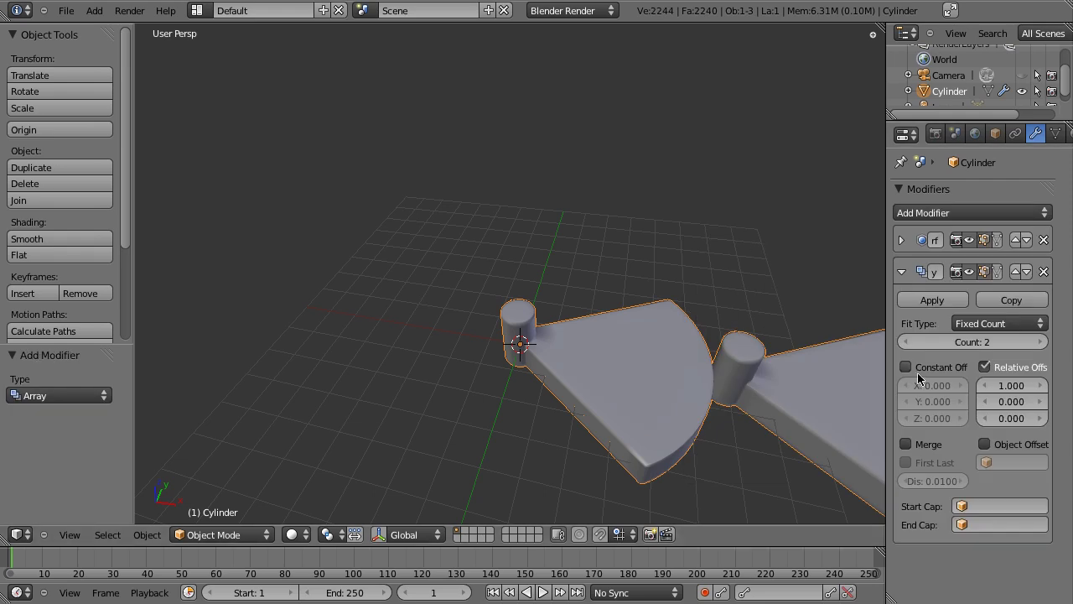
{"action": "scroll", "coordinate": [632, 411], "scroll_direction": "down", "scroll_amount": 2}
{"action": "middle_click_drag", "start_coordinate": [627, 395], "coordinate": [482, 352]}
{"action": "scroll", "coordinate": [482, 353], "scroll_direction": "up", "scroll_amount": 5}
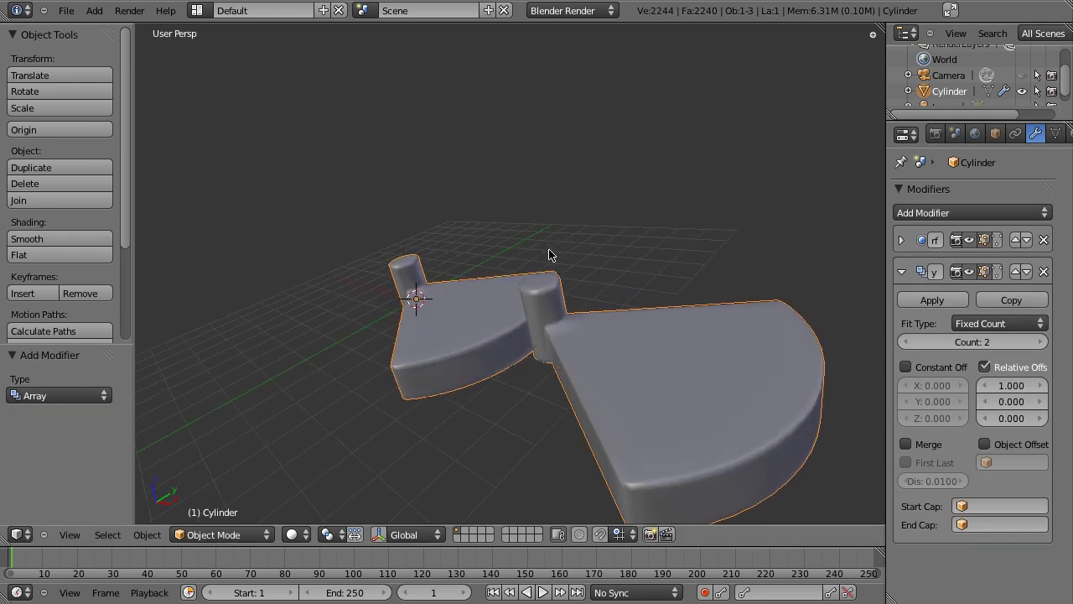
Set the array's Relative Offset to X 0 and Z 1 so the copy stacks on top
{"action": "left_click", "coordinate": [1004, 383]}
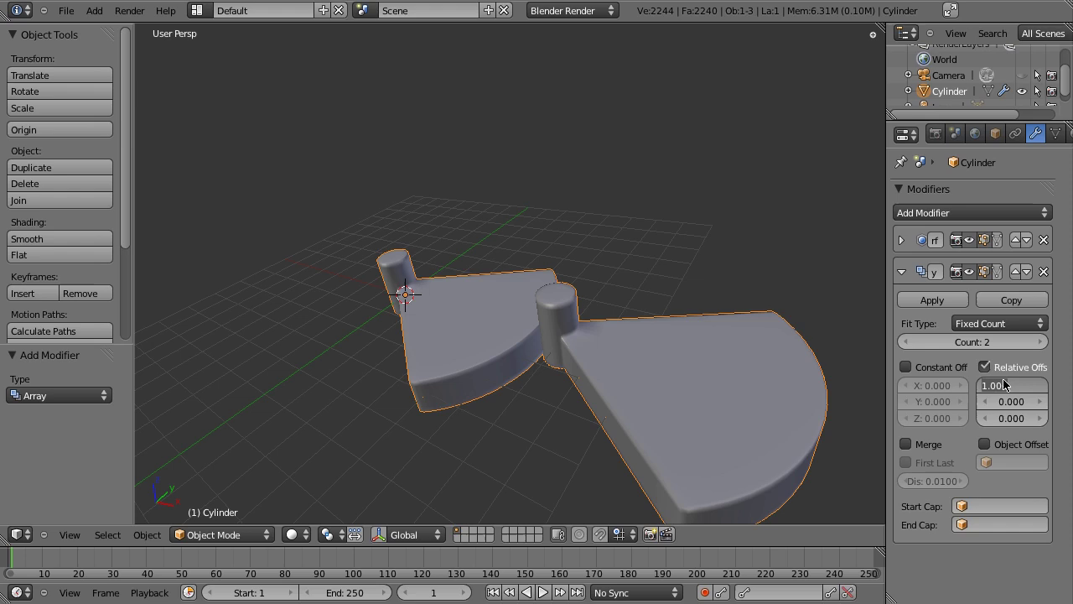
{"action": "type", "text": "0"}
{"action": "key", "text": "Return"}
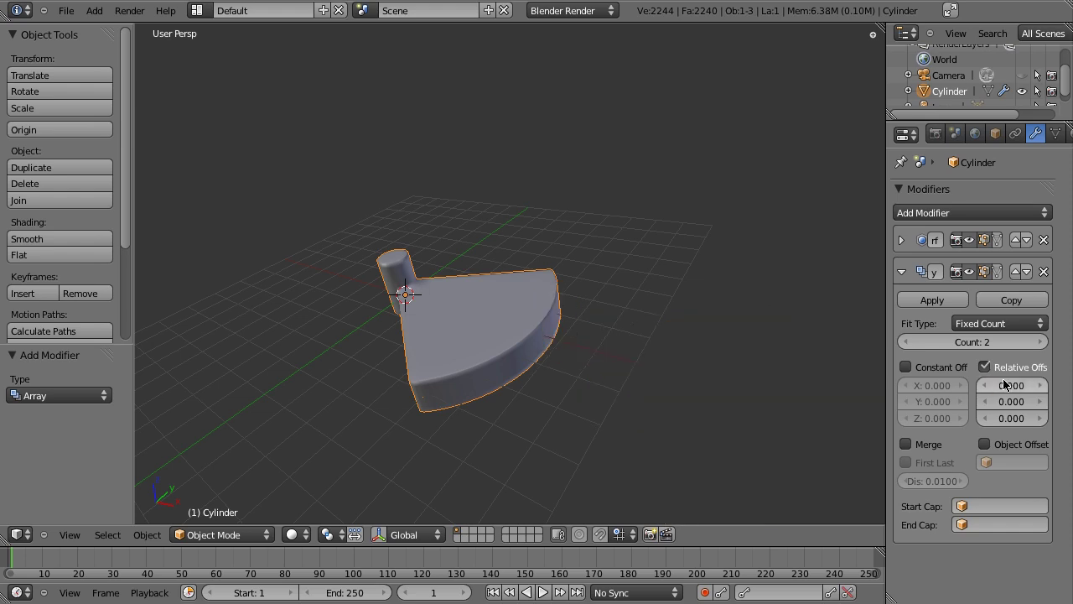
{"action": "left_click", "coordinate": [1009, 419]}
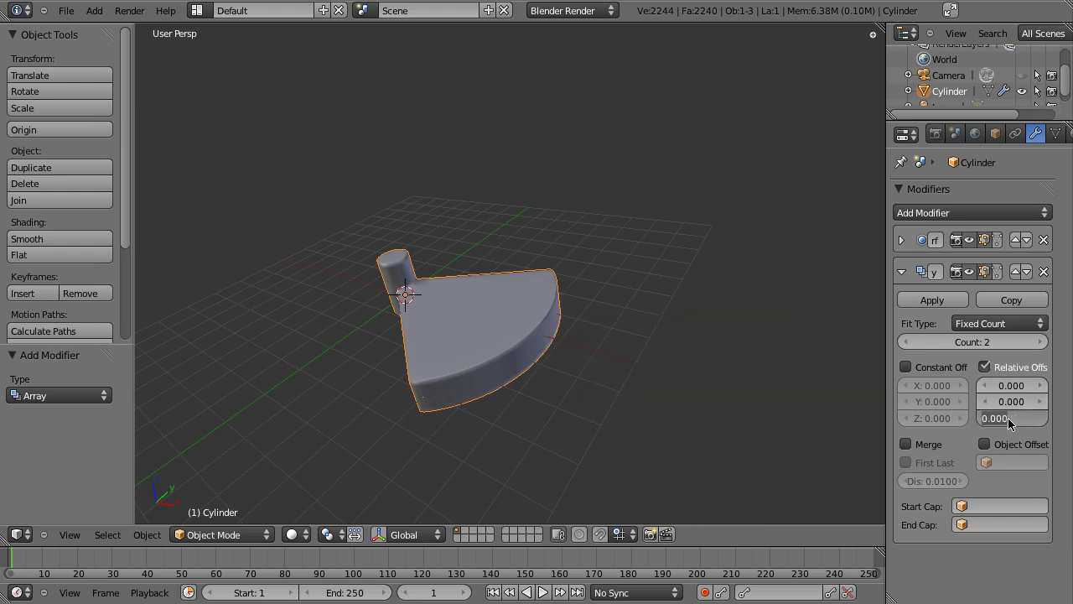
{"action": "type", "text": "1"}
{"action": "key", "text": "Return"}
{"action": "middle_click_drag", "start_coordinate": [500, 339], "coordinate": [574, 318]}
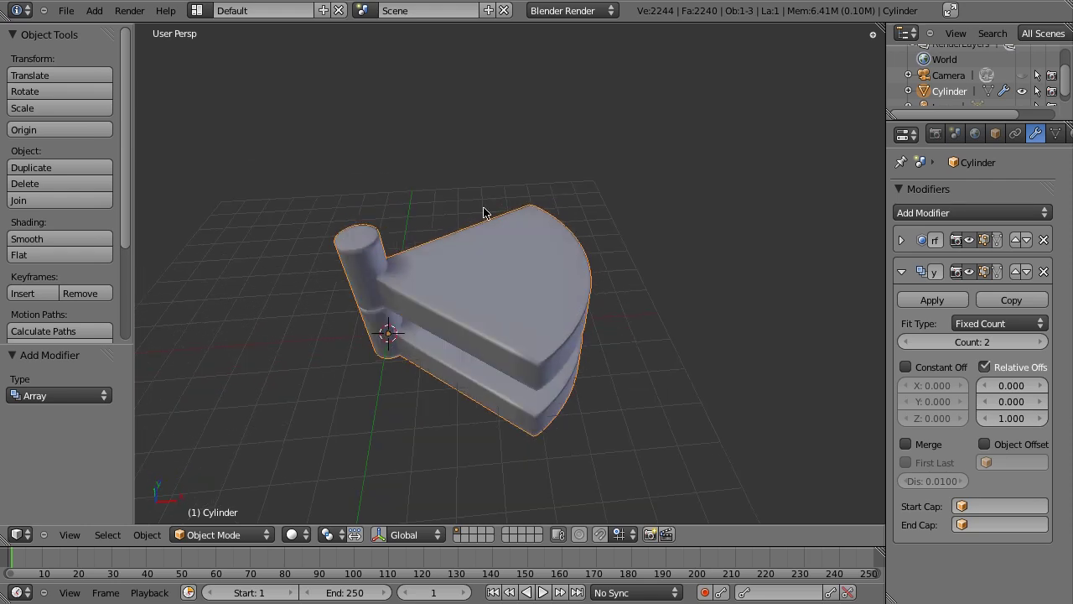
{"action": "middle_click_drag", "start_coordinate": [456, 290], "coordinate": [514, 391]}
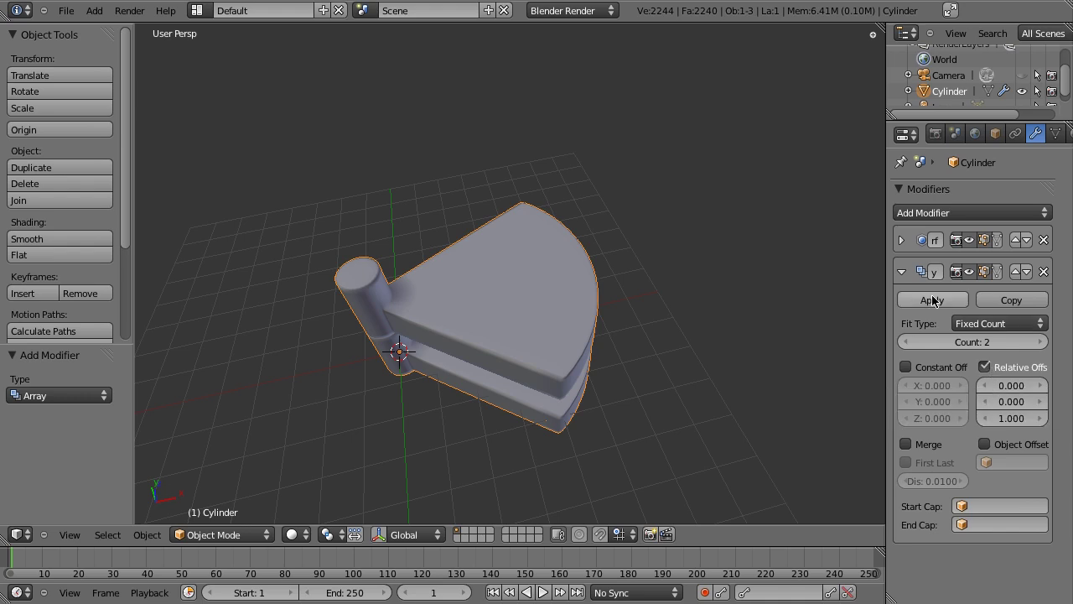
Delete the Array modifier from the step
{"action": "left_click", "coordinate": [1044, 273]}
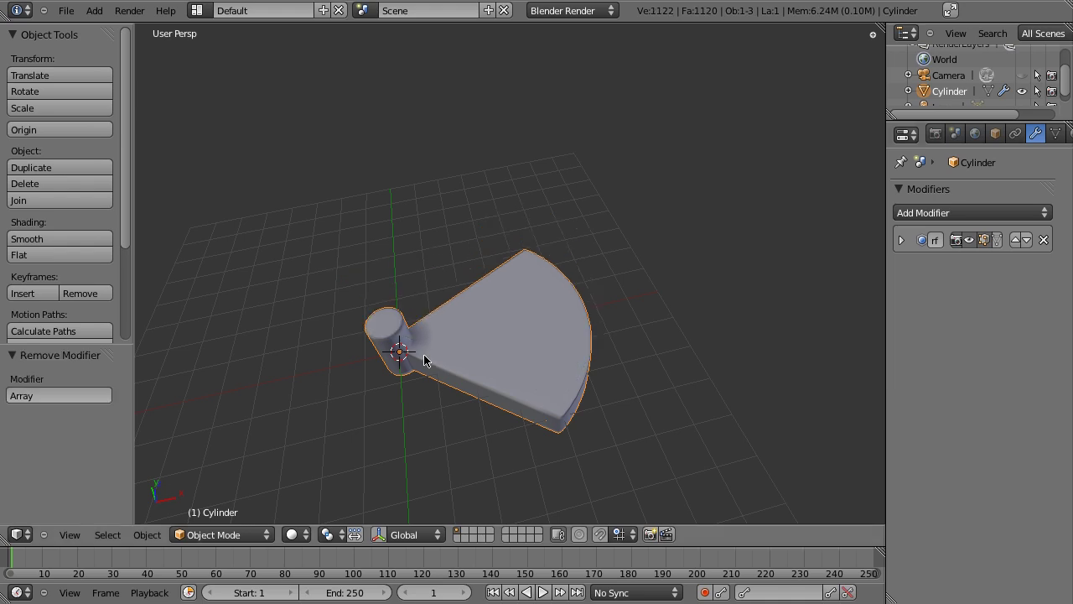
{"action": "middle_click_drag", "start_coordinate": [428, 353], "coordinate": [575, 383]}
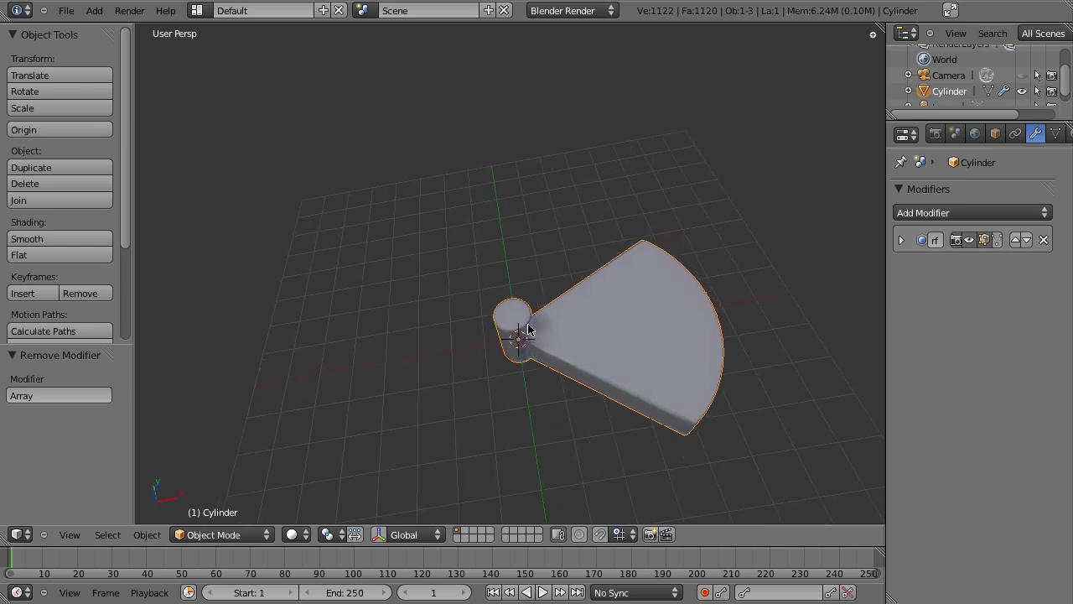
{"action": "scroll", "coordinate": [532, 344], "scroll_direction": "up", "scroll_amount": 3}
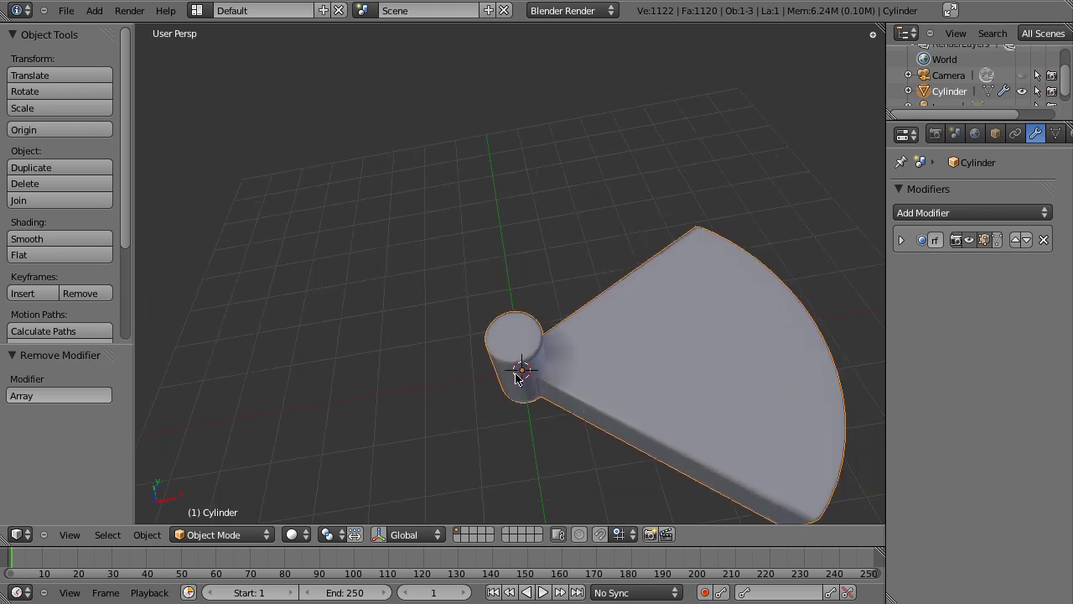
Snap the 3D cursor to the world center with Shift+S
{"action": "left_click", "coordinate": [311, 219]}
{"action": "key", "text": "shift+s"}
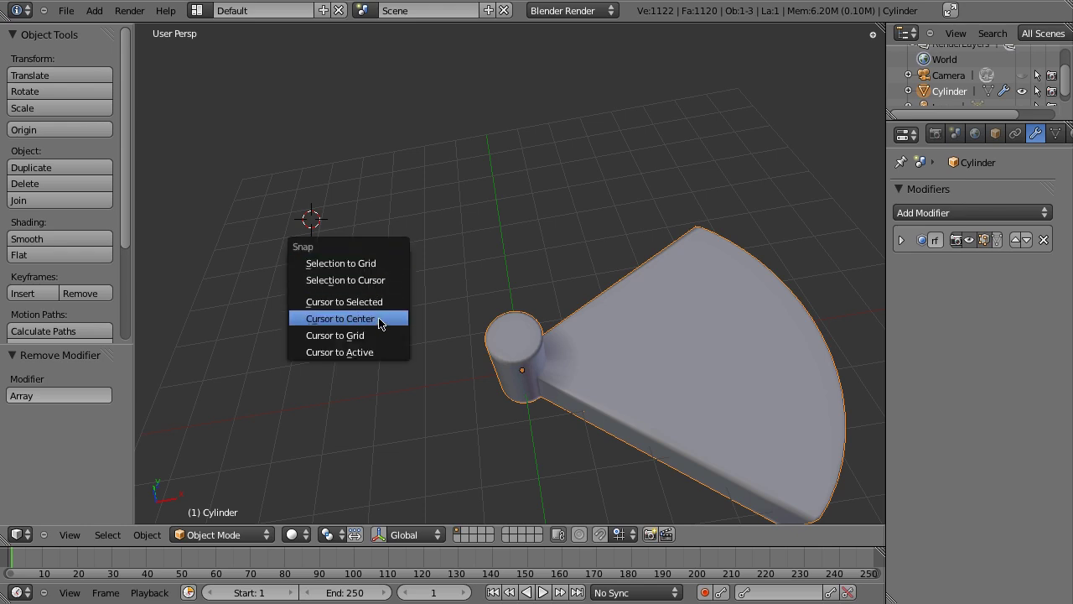
{"action": "left_click", "coordinate": [379, 323]}
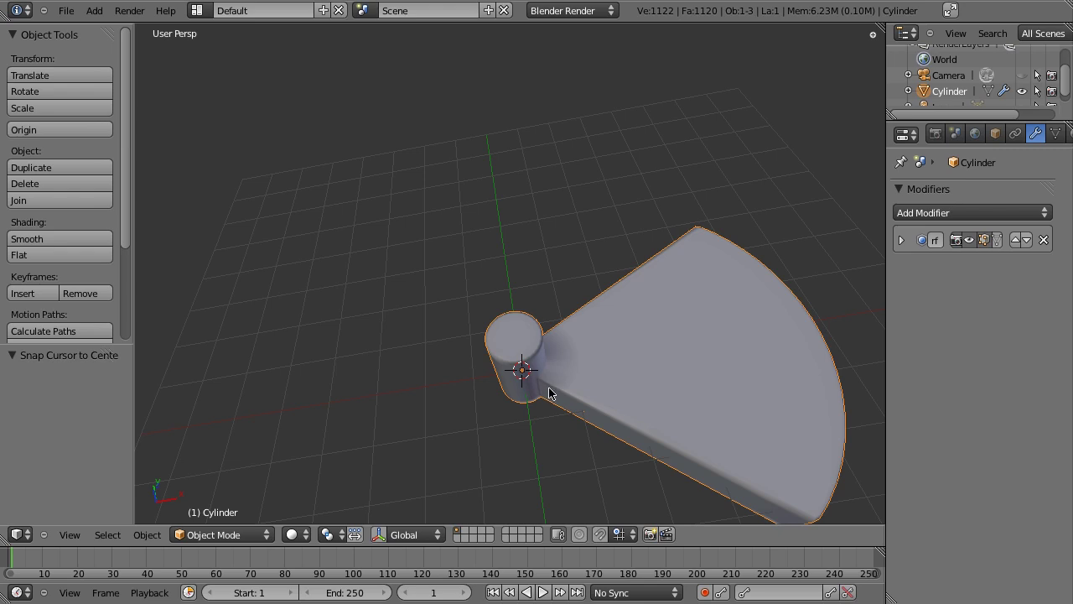
{"action": "middle_click_drag", "start_coordinate": [558, 400], "coordinate": [589, 303]}
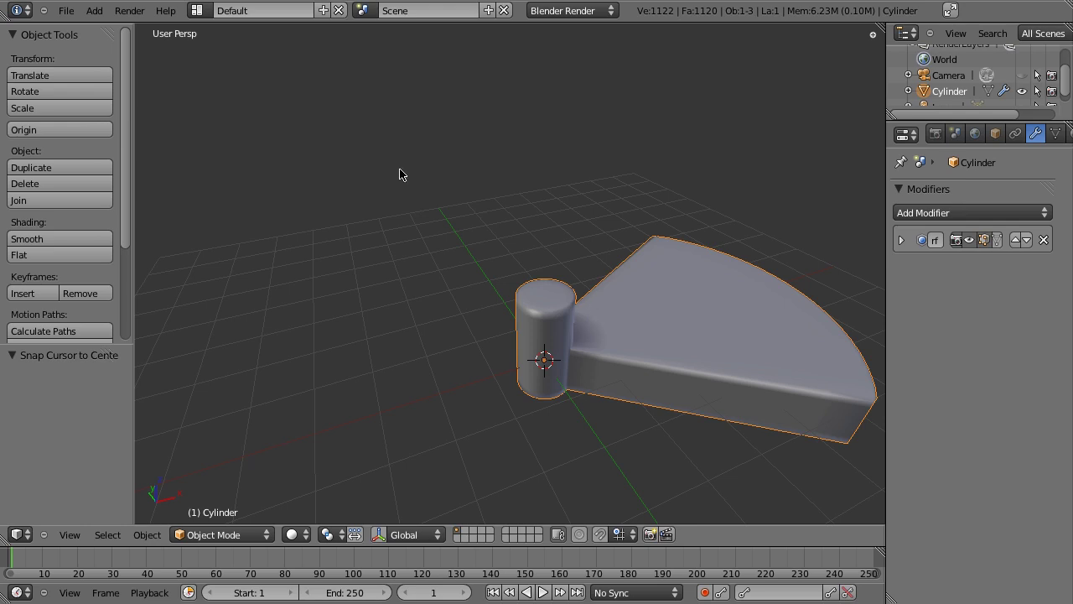
Add an Empty at the world origin
{"action": "key", "text": "shift+a"}
{"action": "mouse_move", "coordinate": [410, 176]}
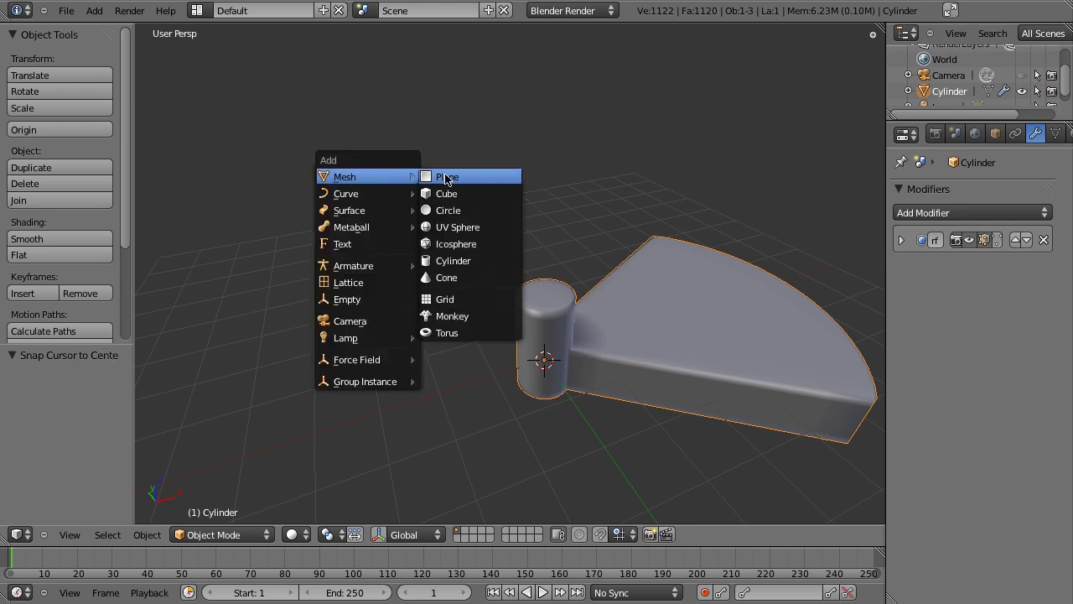
{"action": "left_click", "coordinate": [382, 302]}
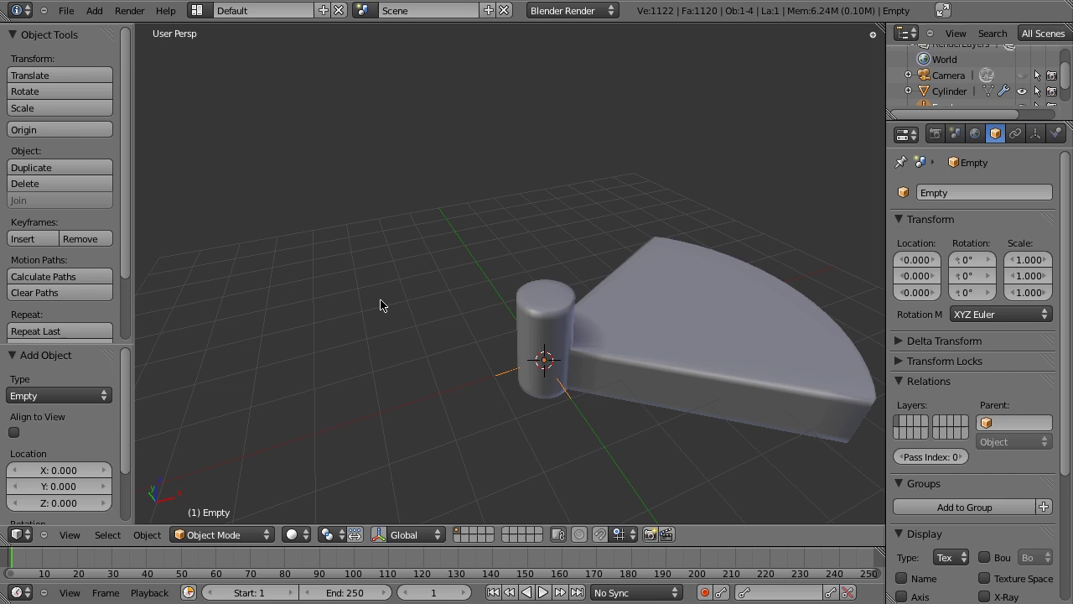
Inspect the Empty in wireframe, then set the viewport back to solid shading
{"action": "key", "text": "z"}
{"action": "mouse_move", "coordinate": [592, 404]}
{"action": "middle_mouse_down"}
{"action": "mouse_move", "coordinate": [658, 401]}
{"action": "mouse_move", "coordinate": [611, 364]}
{"action": "mouse_move", "coordinate": [570, 354]}
{"action": "mouse_move", "coordinate": [419, 391]}
{"action": "mouse_move", "coordinate": [503, 413]}
{"action": "mouse_move", "coordinate": [515, 434]}
{"action": "mouse_move", "coordinate": [530, 355]}
{"action": "middle_mouse_up"}
{"action": "middle_click_drag", "start_coordinate": [599, 355], "coordinate": [353, 397]}
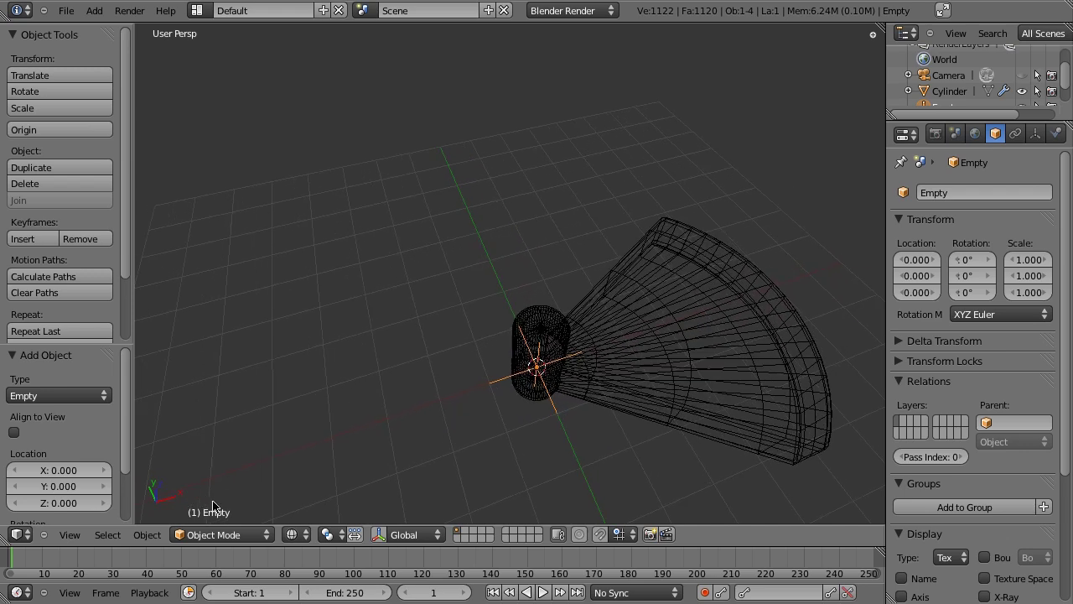
{"action": "key", "text": "z"}
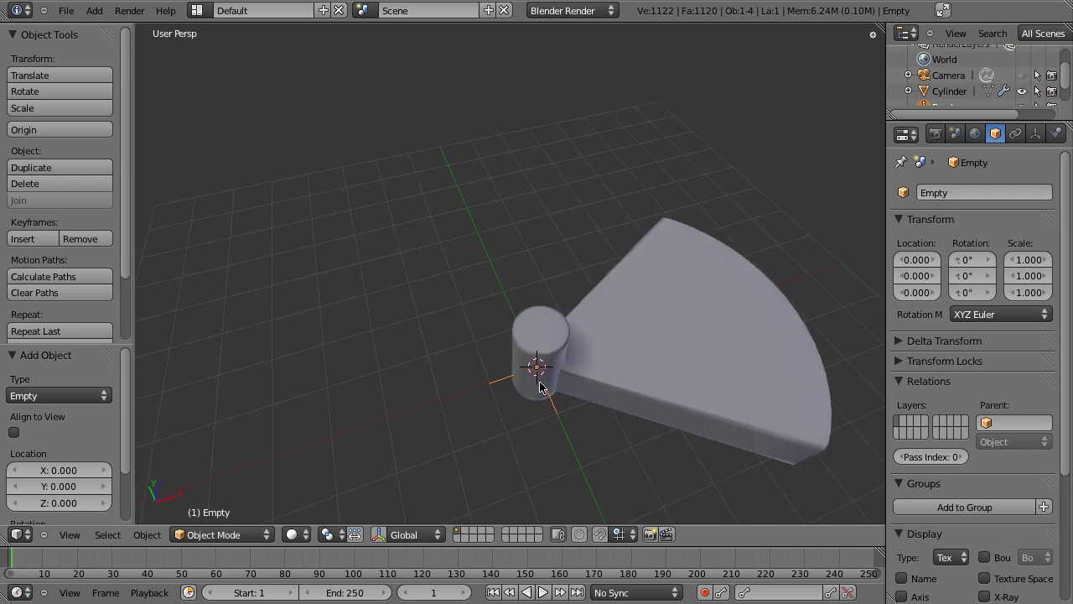
{"action": "mouse_move", "coordinate": [546, 371]}
{"action": "middle_mouse_down"}
{"action": "mouse_move", "coordinate": [511, 360]}
{"action": "mouse_move", "coordinate": [522, 353]}
{"action": "middle_mouse_up"}
Add an Array modifier to the step using Object Offset by the Empty instead of Relative Offset
{"action": "right_click", "coordinate": [676, 334]}
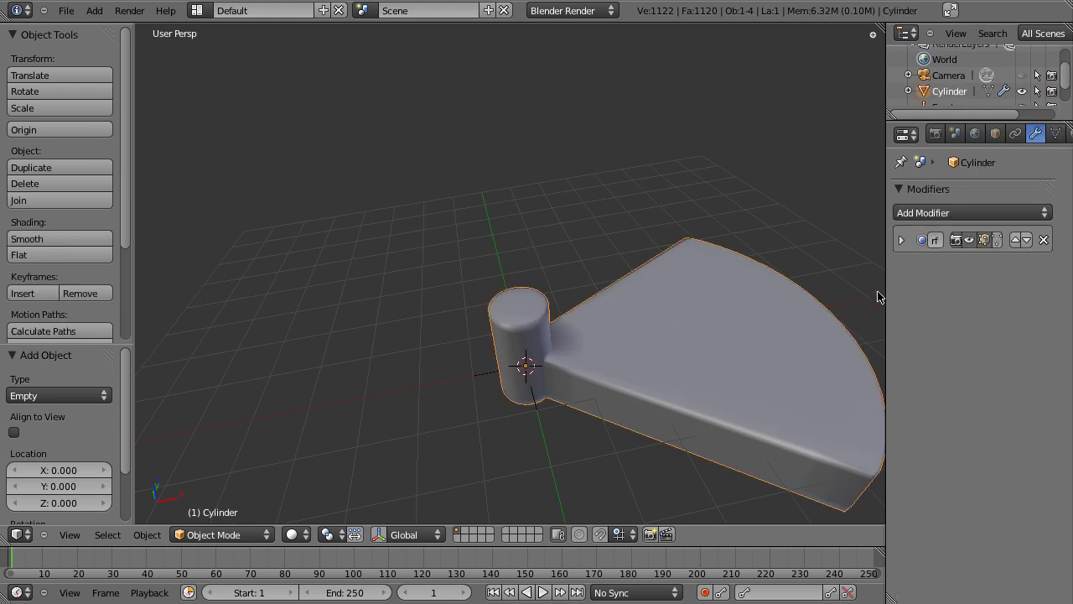
{"action": "left_click", "coordinate": [949, 220]}
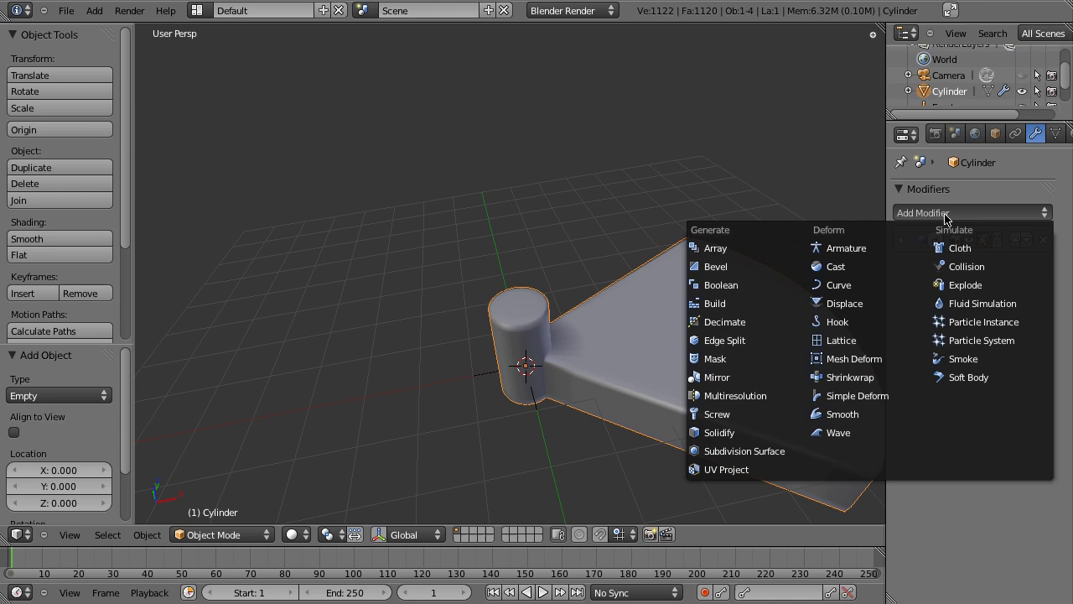
{"action": "left_click", "coordinate": [717, 250]}
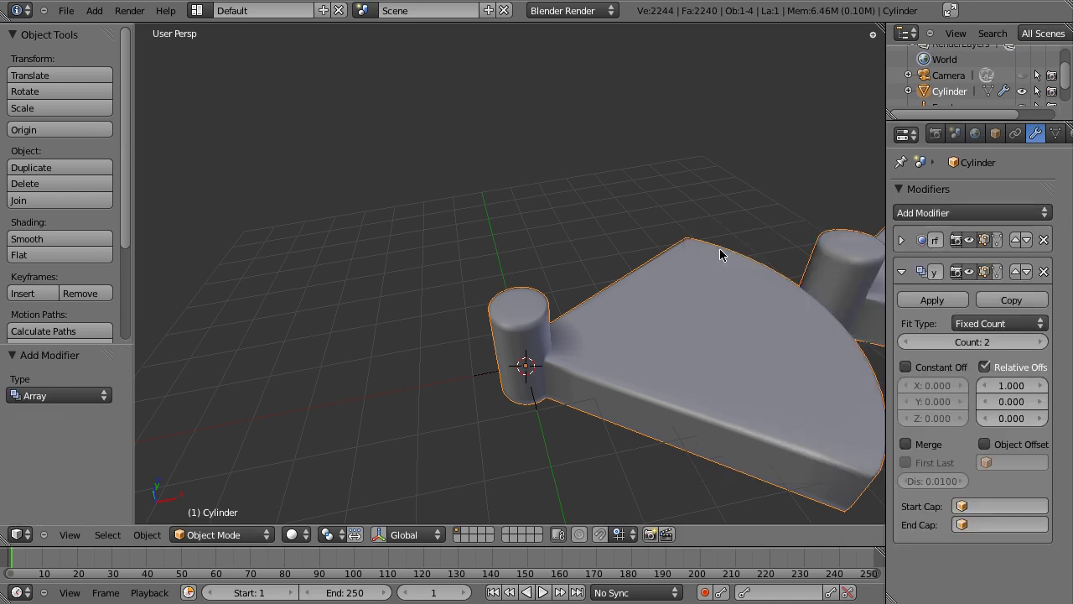
{"action": "scroll", "coordinate": [599, 303], "scroll_direction": "down", "scroll_amount": 3}
{"action": "left_click", "coordinate": [984, 366]}
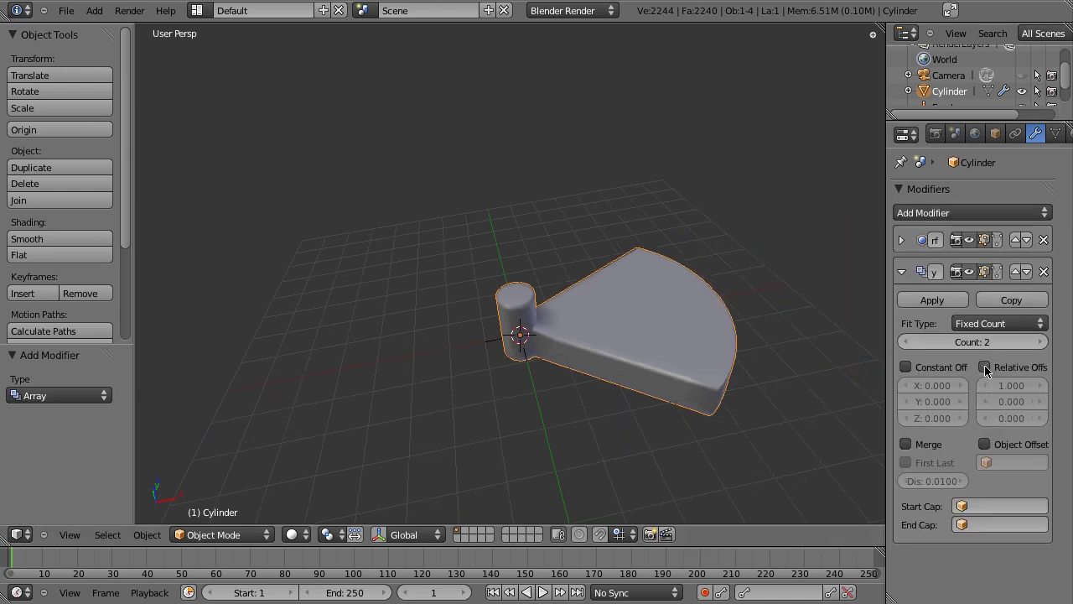
{"action": "left_click", "coordinate": [985, 445]}
{"action": "left_click", "coordinate": [1010, 462]}
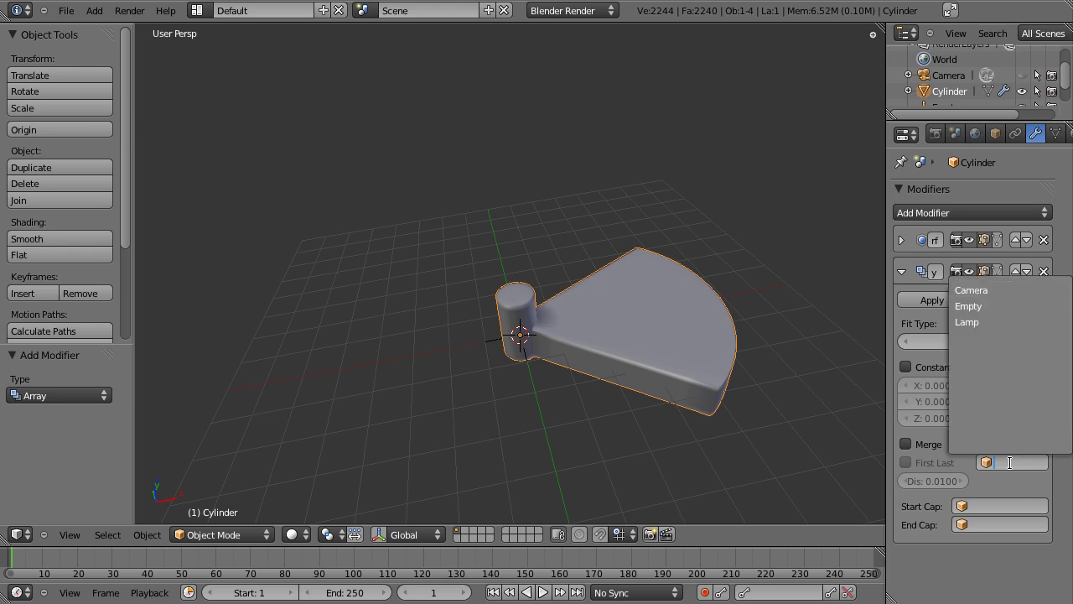
{"action": "left_click", "coordinate": [981, 307]}
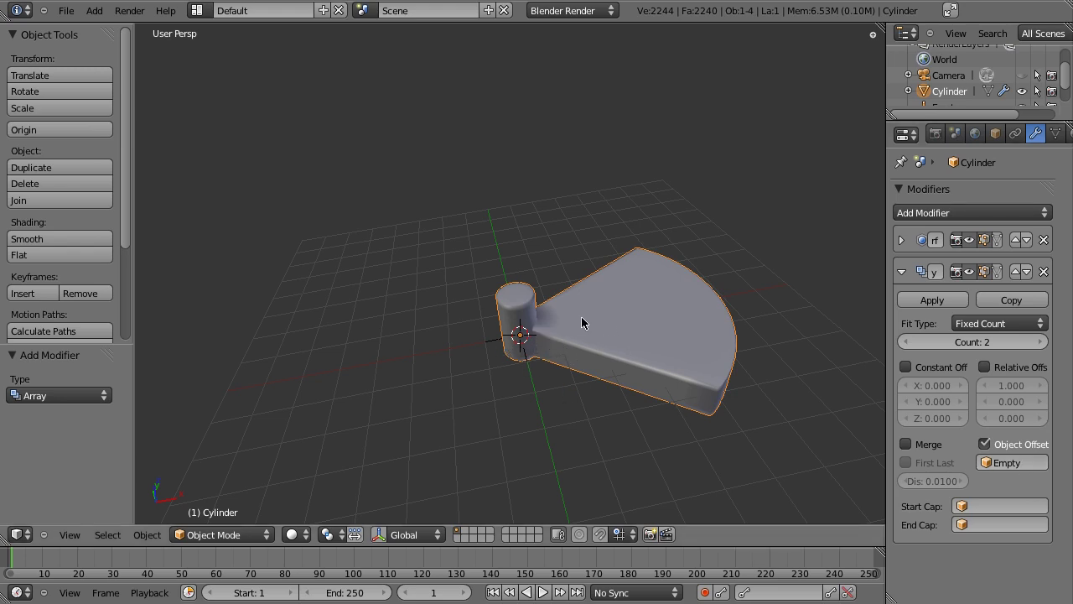
Test-move the Empty, cancel, then reselect the step and raise the array Count
{"action": "right_click", "coordinate": [494, 349]}
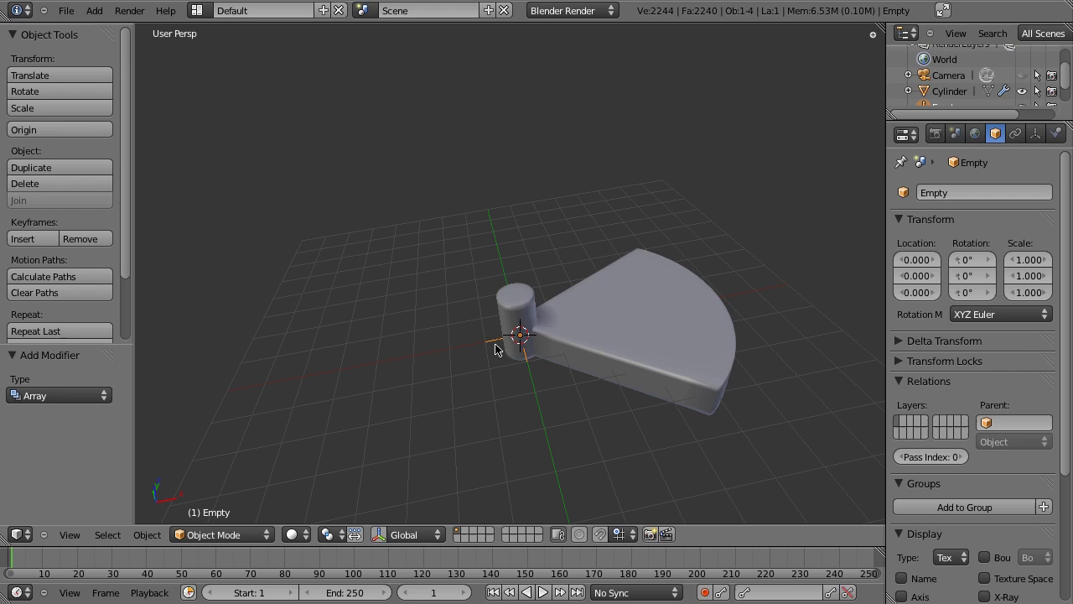
{"action": "key", "text": "g"}
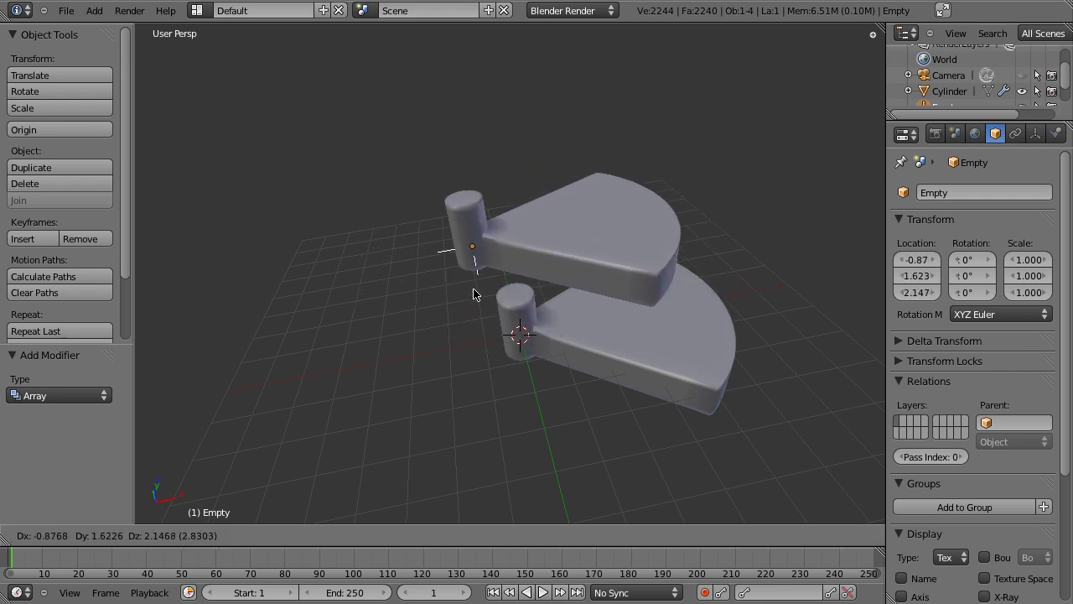
{"action": "key", "text": "Escape"}
{"action": "right_click", "coordinate": [691, 337]}
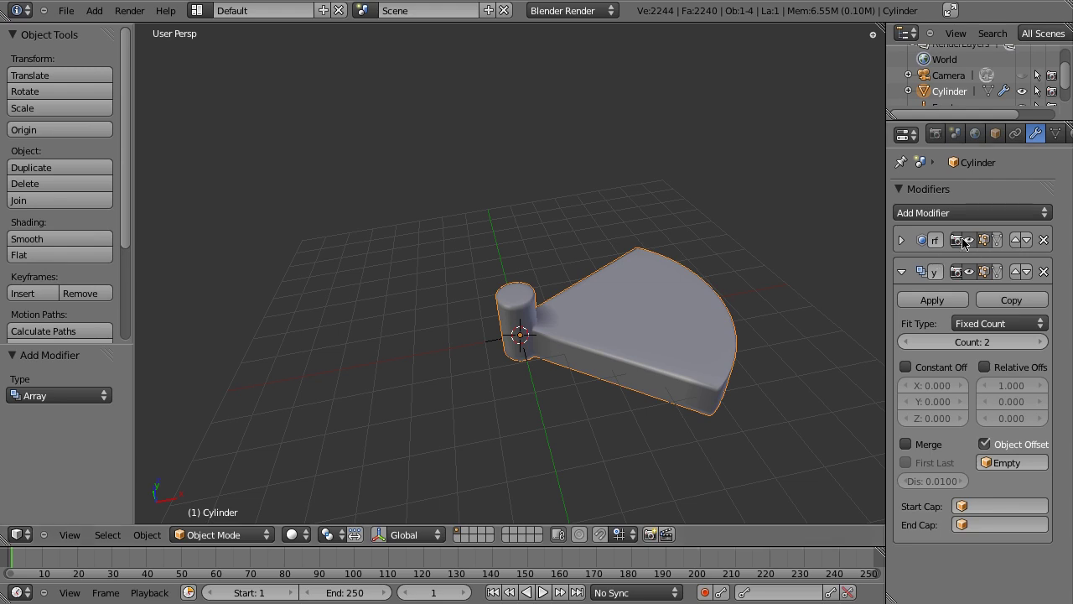
{"action": "left_click", "coordinate": [1039, 344]}
{"action": "left_click", "coordinate": [1039, 344]}
{"action": "left_click", "coordinate": [1039, 344]}
{"action": "left_click", "coordinate": [1039, 344]}
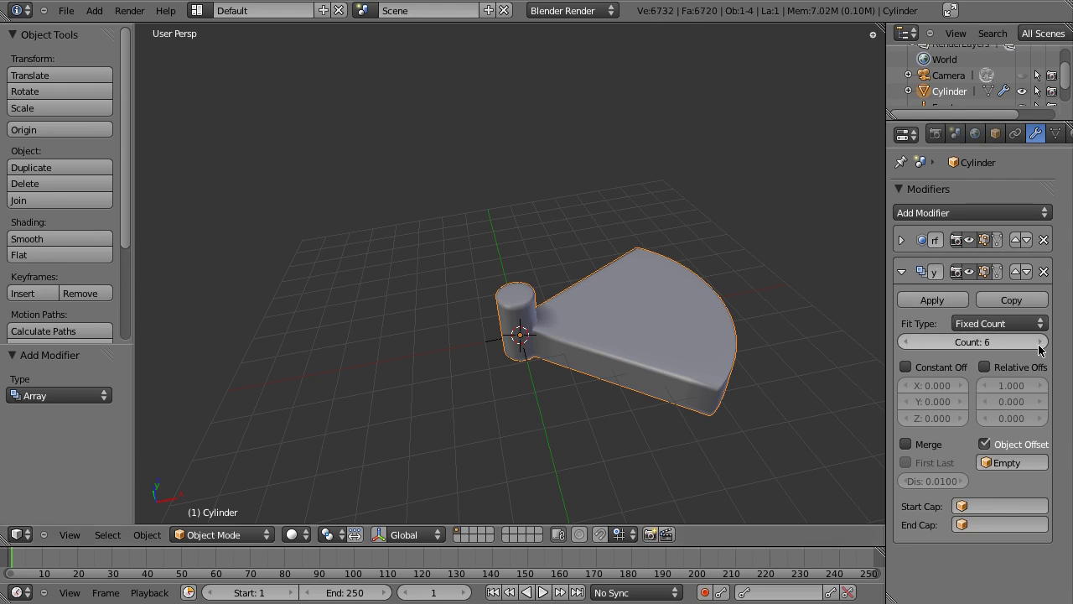
Preview the spiral by moving the Empty, then cancel so it stays at the origin
{"action": "right_click", "coordinate": [491, 344]}
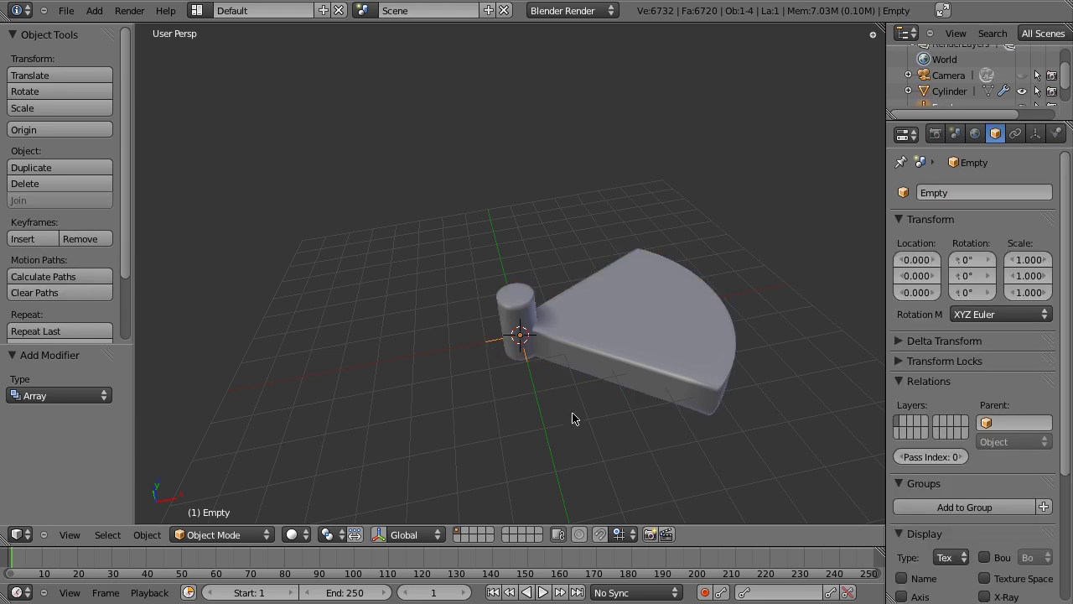
{"action": "key", "text": "g"}
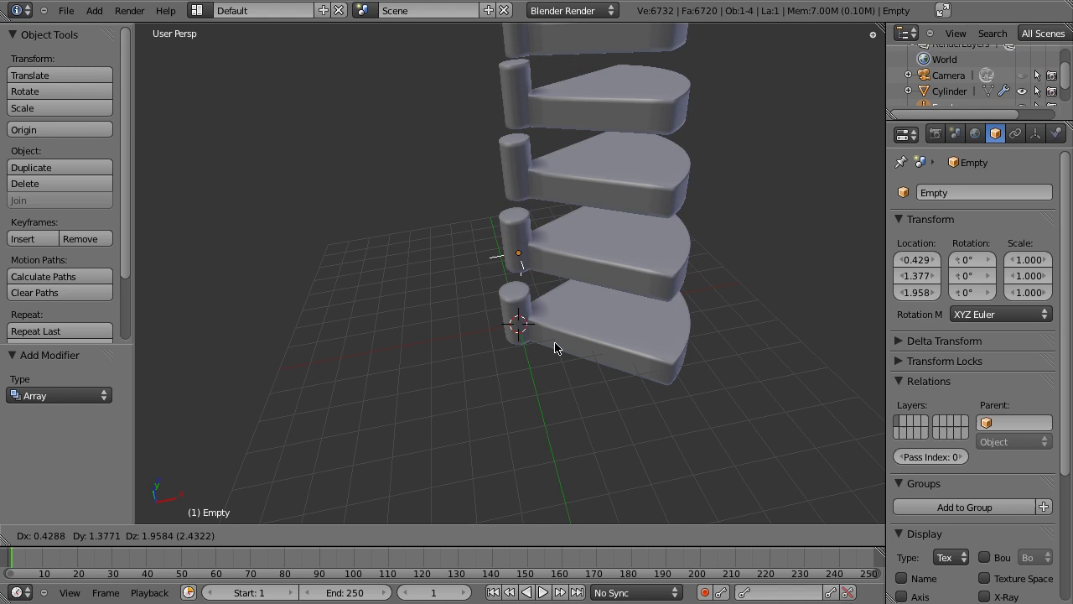
{"action": "right_click", "coordinate": [550, 350]}
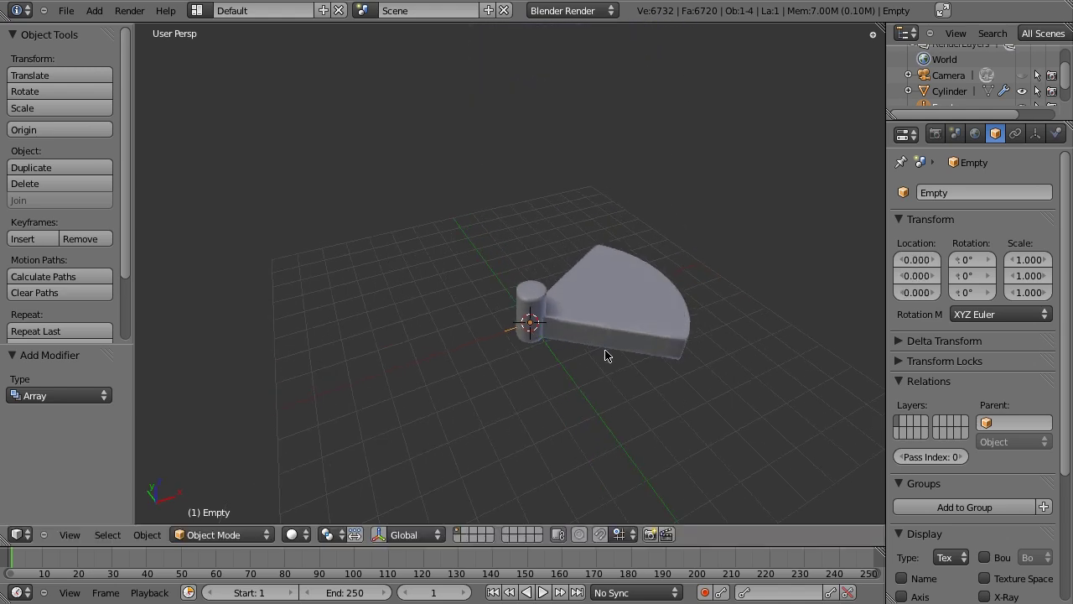
{"action": "middle_click_drag", "start_coordinate": [606, 355], "coordinate": [575, 291]}
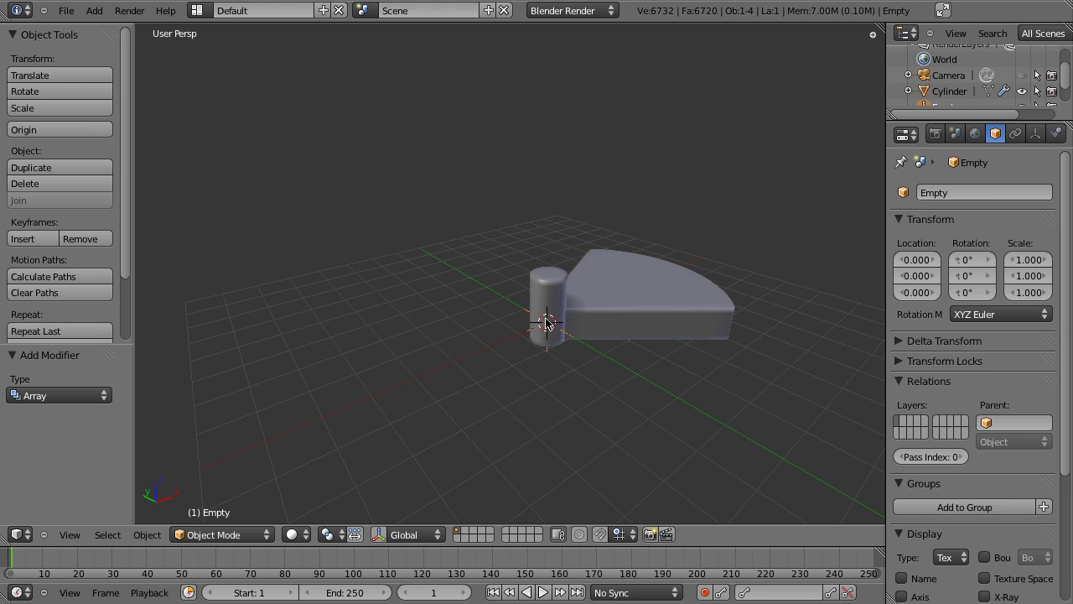
Move the Empty 2 units up on Z so the six steps stack along the post
{"action": "key", "text": "g"}
{"action": "key", "text": "z"}
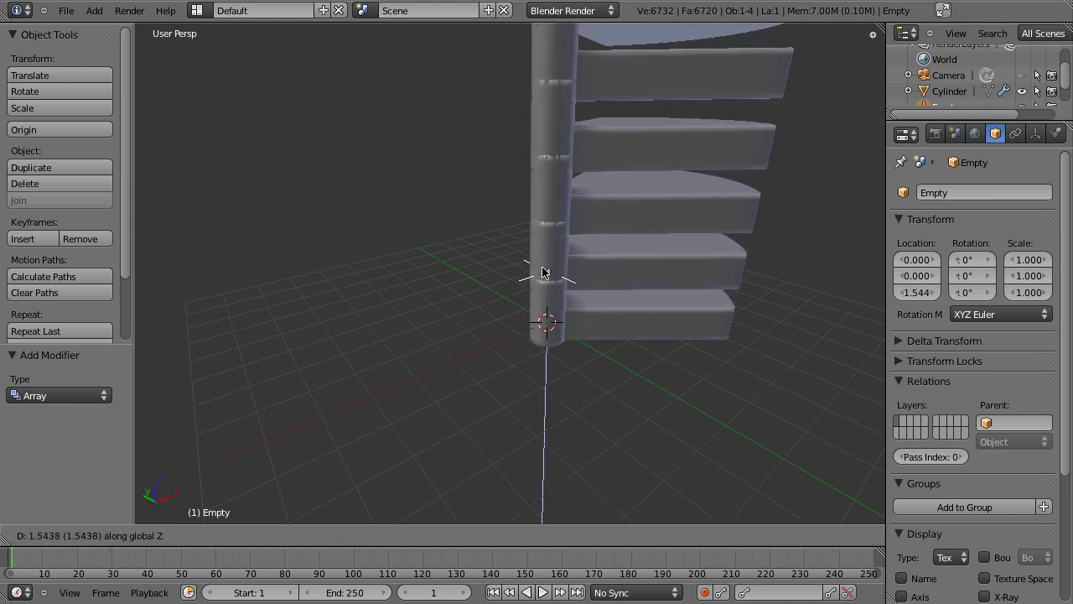
{"action": "key", "text": "2"}
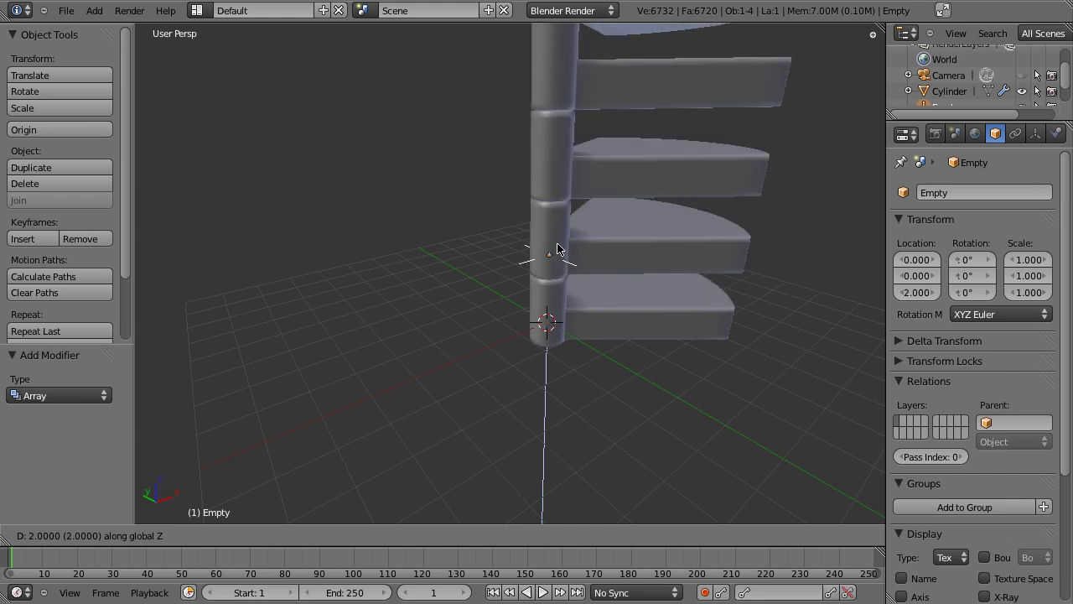
{"action": "type", "text": "2"}
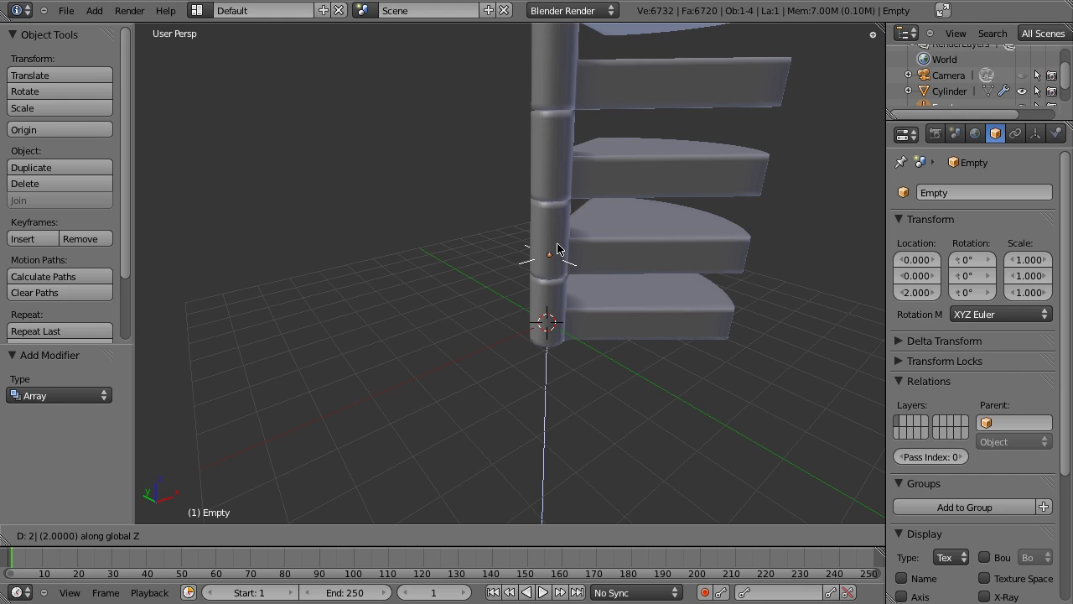
{"action": "key", "text": "Return"}
{"action": "middle_click_drag", "start_coordinate": [570, 269], "coordinate": [546, 232]}
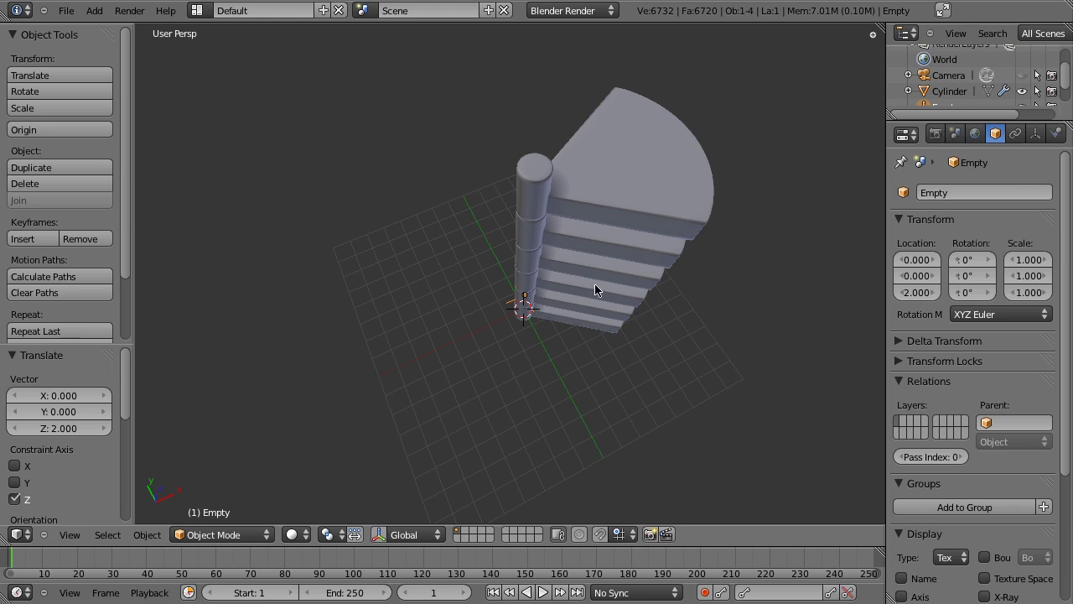
{"action": "scroll", "coordinate": [546, 292], "scroll_direction": "up", "scroll_amount": 3}
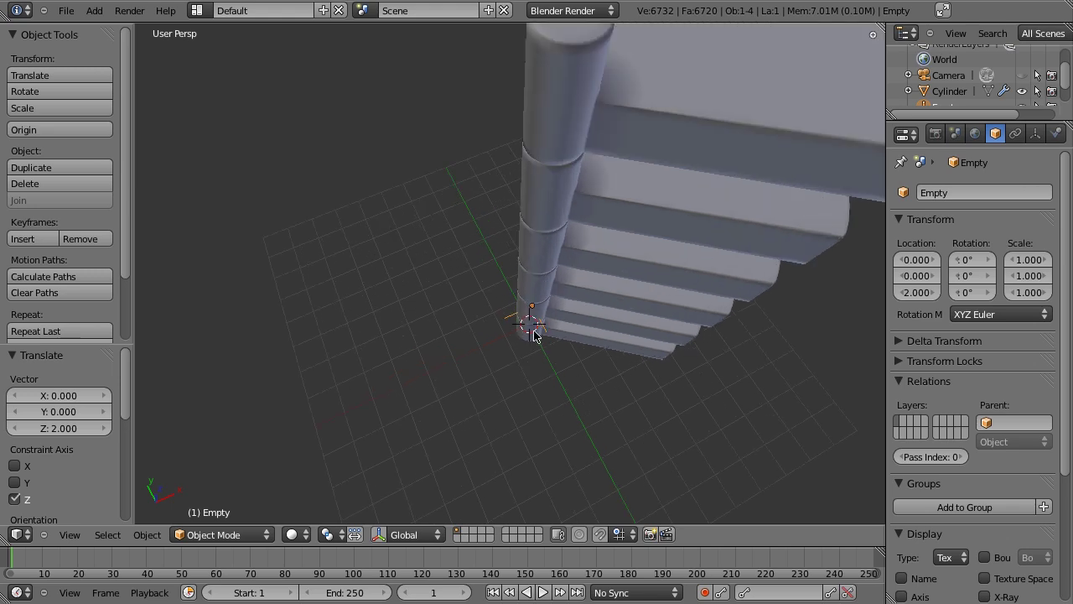
{"action": "scroll", "coordinate": [546, 304], "scroll_direction": "up", "scroll_amount": 2}
{"action": "scroll", "coordinate": [546, 304], "scroll_direction": "up", "scroll_amount": 2}
{"action": "scroll", "coordinate": [519, 246], "scroll_direction": "up", "scroll_amount": 2}
{"action": "scroll", "coordinate": [585, 352], "scroll_direction": "up", "scroll_amount": 2}
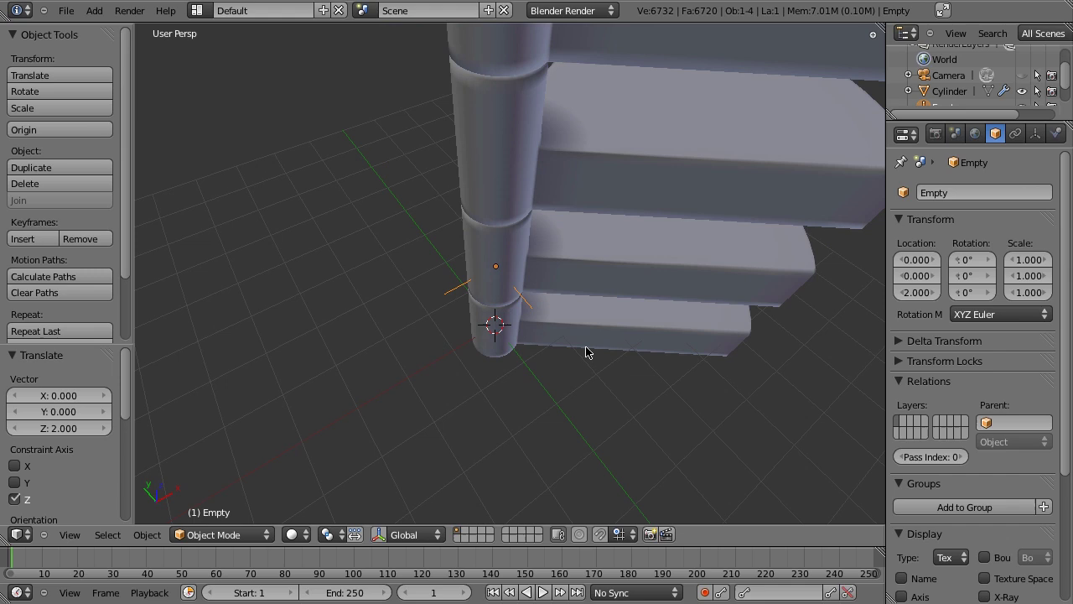
{"action": "middle_click_drag", "start_coordinate": [585, 352], "coordinate": [600, 342]}
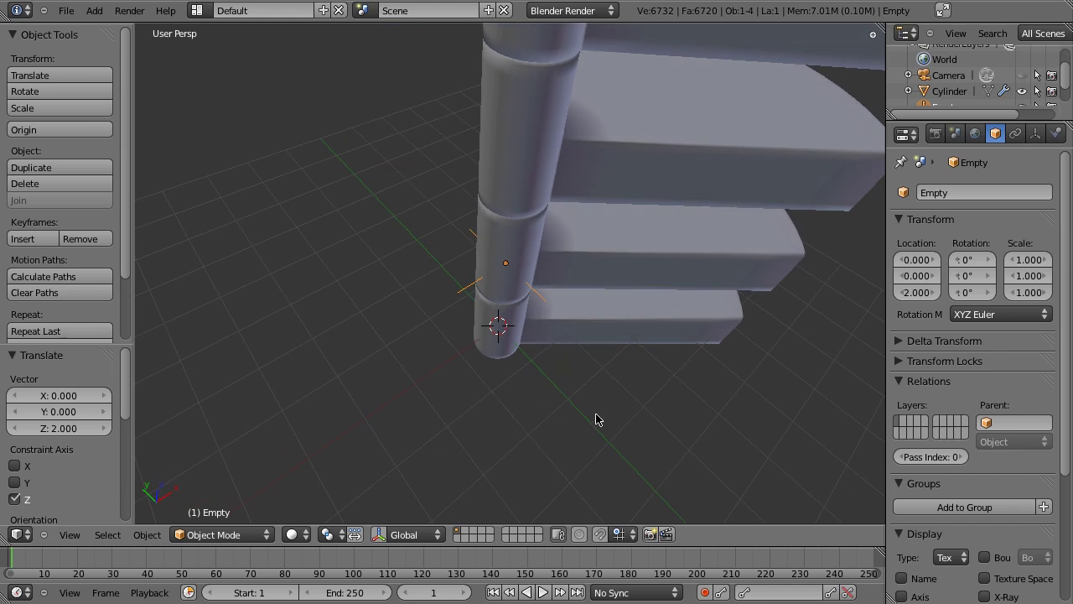
{"action": "middle_click_drag", "start_coordinate": [597, 419], "coordinate": [564, 405]}
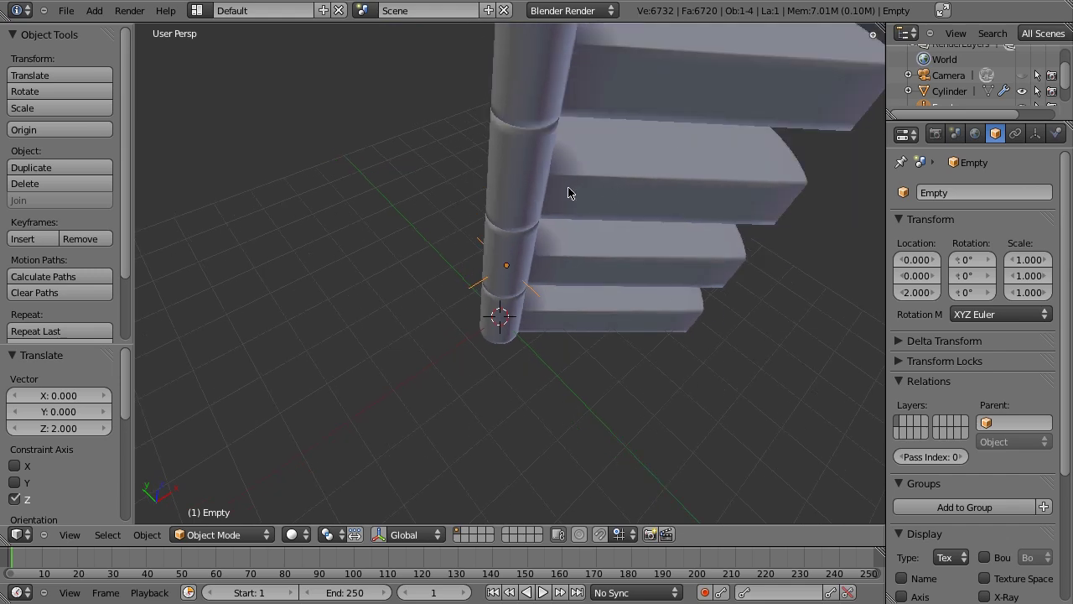
Begin rotating the Empty constrained to the global Z axis
{"action": "key", "text": "r"}
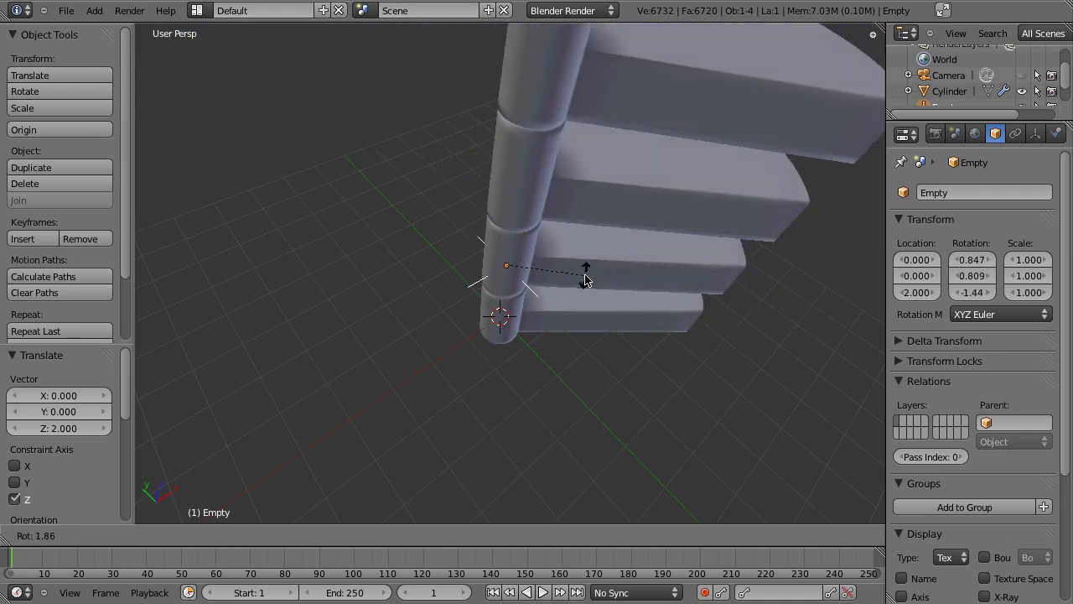
{"action": "scroll", "coordinate": [585, 279], "scroll_direction": "down", "scroll_amount": 5}
{"action": "middle_click_drag", "start_coordinate": [556, 371], "coordinate": [544, 352]}
{"action": "key", "text": "r"}
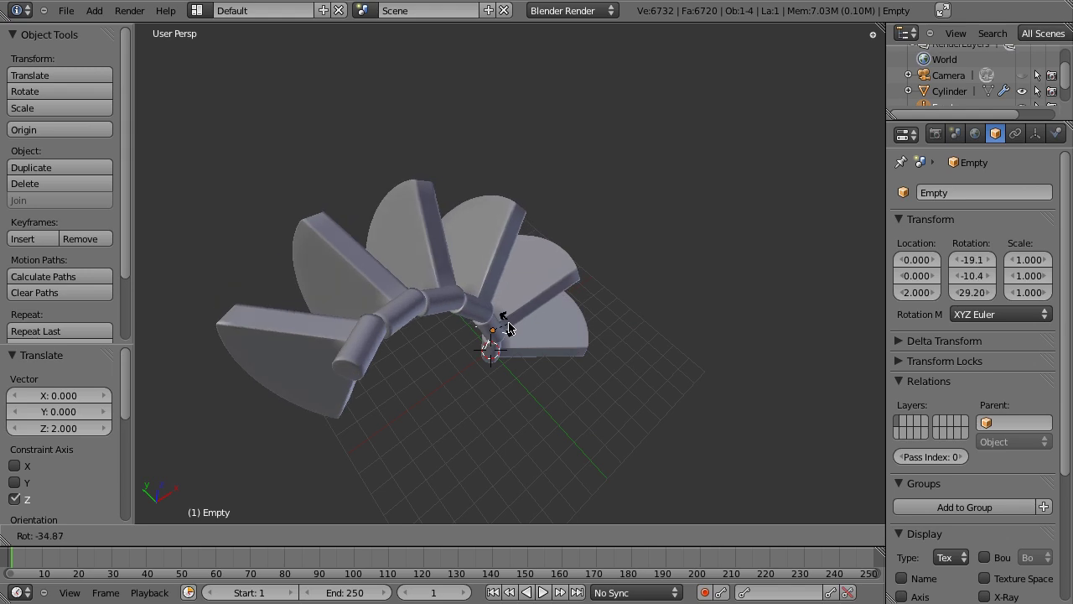
{"action": "key", "text": "z"}
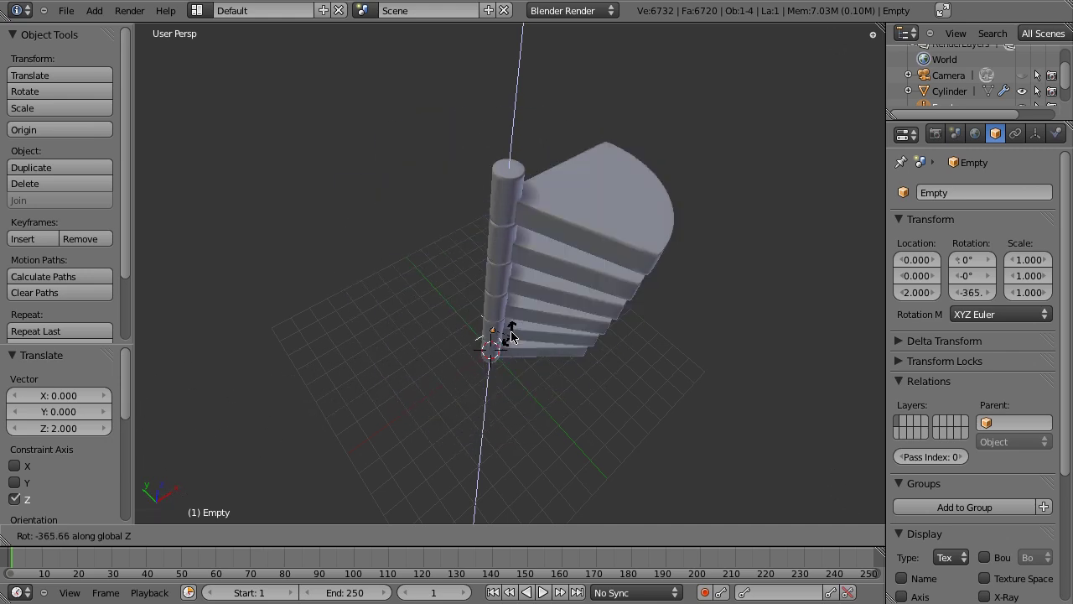
Rotate the Empty 30° around Z, fanning the steps into a spiral
{"action": "type", "text": "30"}
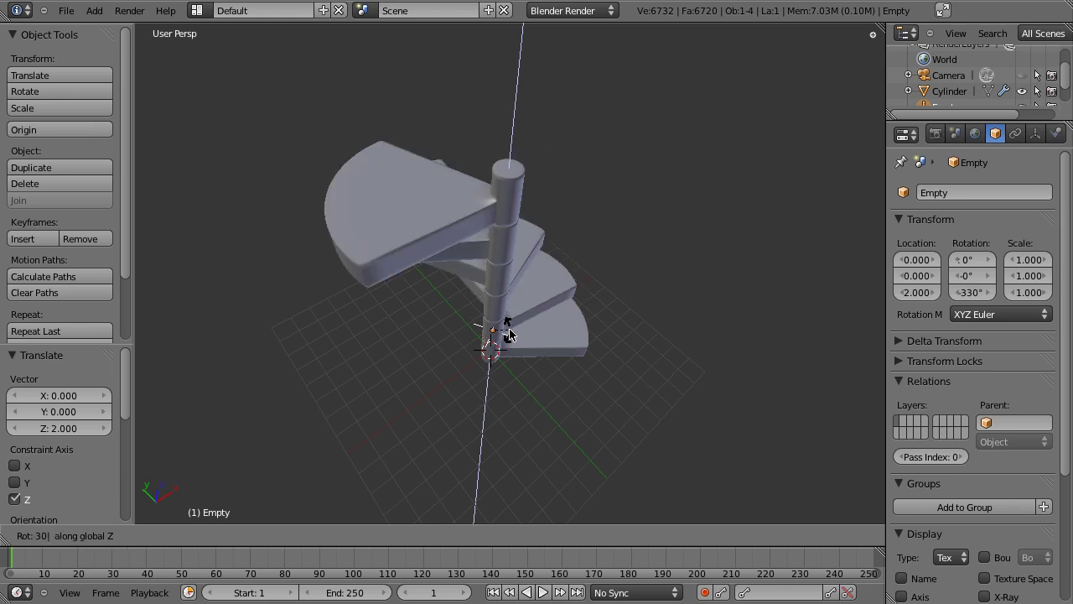
{"action": "key", "text": "Return"}
{"action": "middle_click_drag", "start_coordinate": [659, 257], "coordinate": [404, 228]}
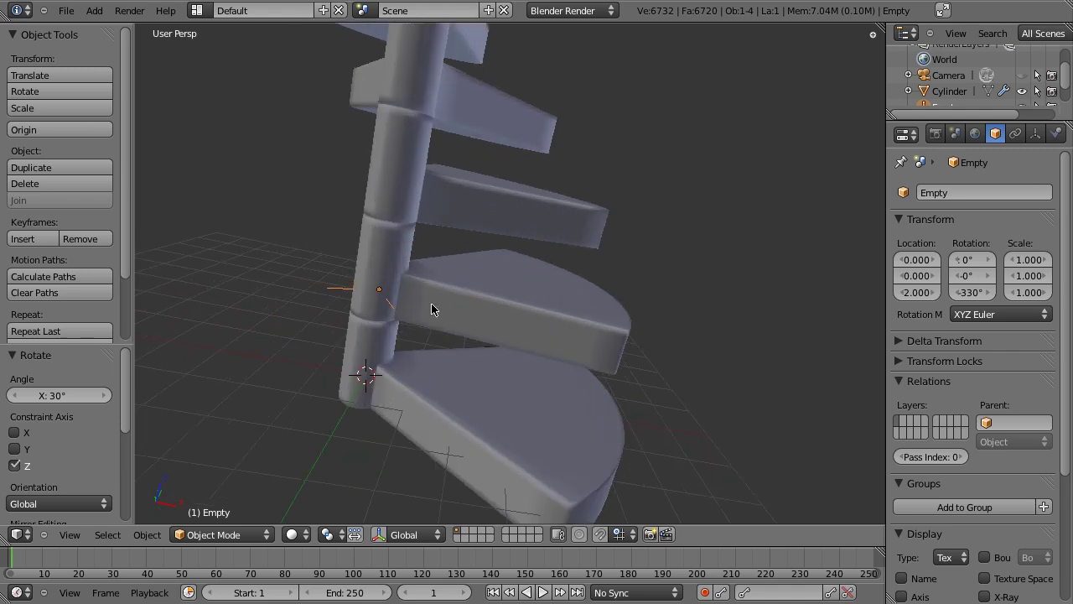
{"action": "scroll", "coordinate": [406, 209], "scroll_direction": "down", "scroll_amount": 3}
{"action": "middle_click_drag", "start_coordinate": [431, 115], "coordinate": [641, 356]}
{"action": "scroll", "coordinate": [505, 271], "scroll_direction": "up", "scroll_amount": 5}
Enable Merge on the staircase's Array modifier
{"action": "right_click", "coordinate": [477, 223]}
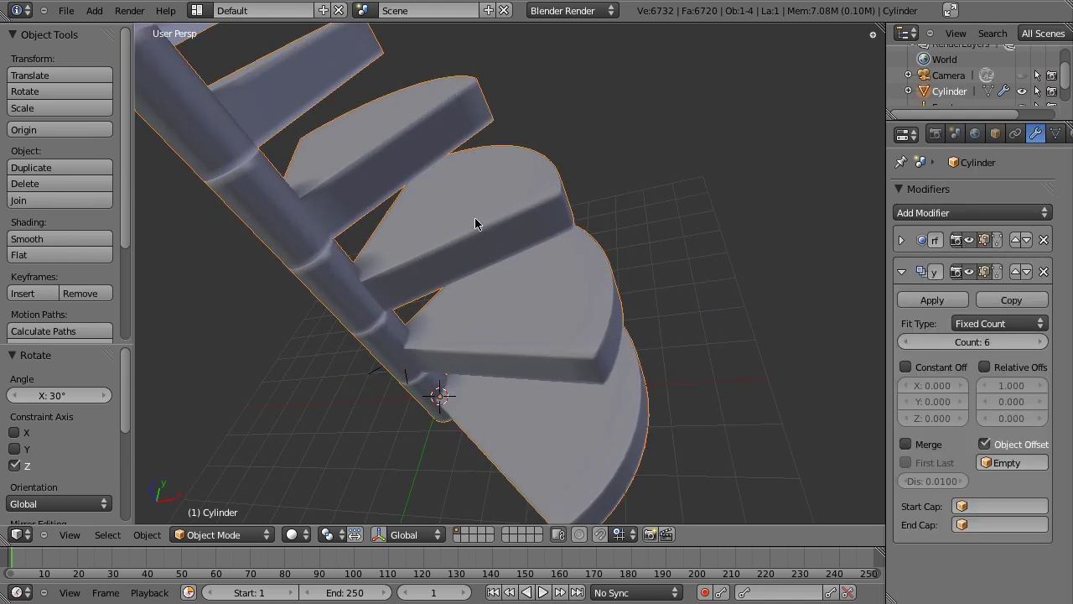
{"action": "left_click", "coordinate": [906, 444]}
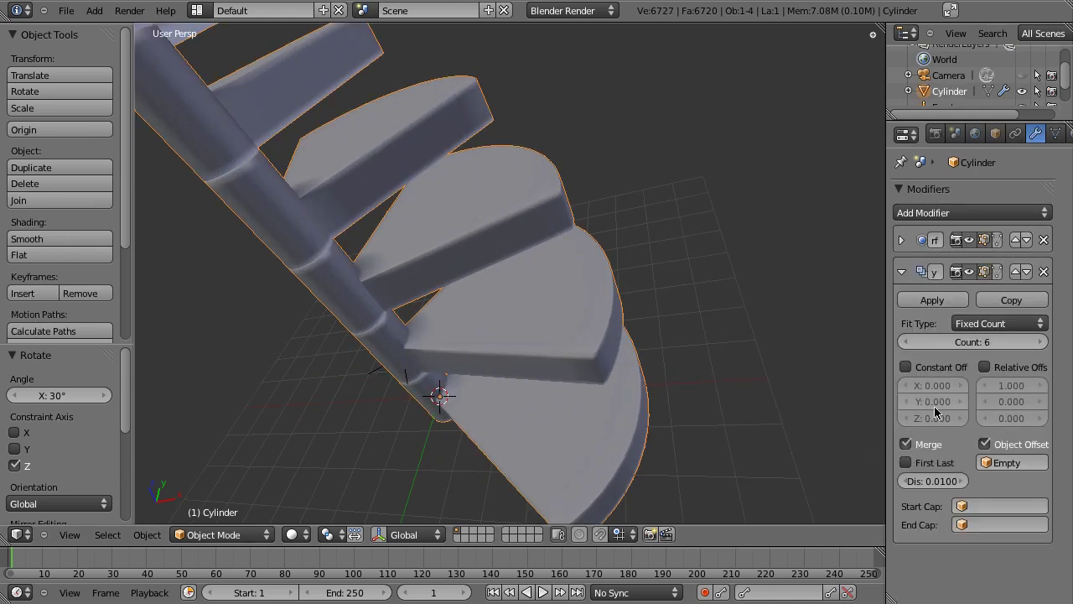
{"action": "middle_click_drag", "start_coordinate": [774, 403], "coordinate": [394, 382]}
Test a vertical move of the Empty, cancel to keep height 2, and reselect the steps
{"action": "right_click", "coordinate": [394, 406]}
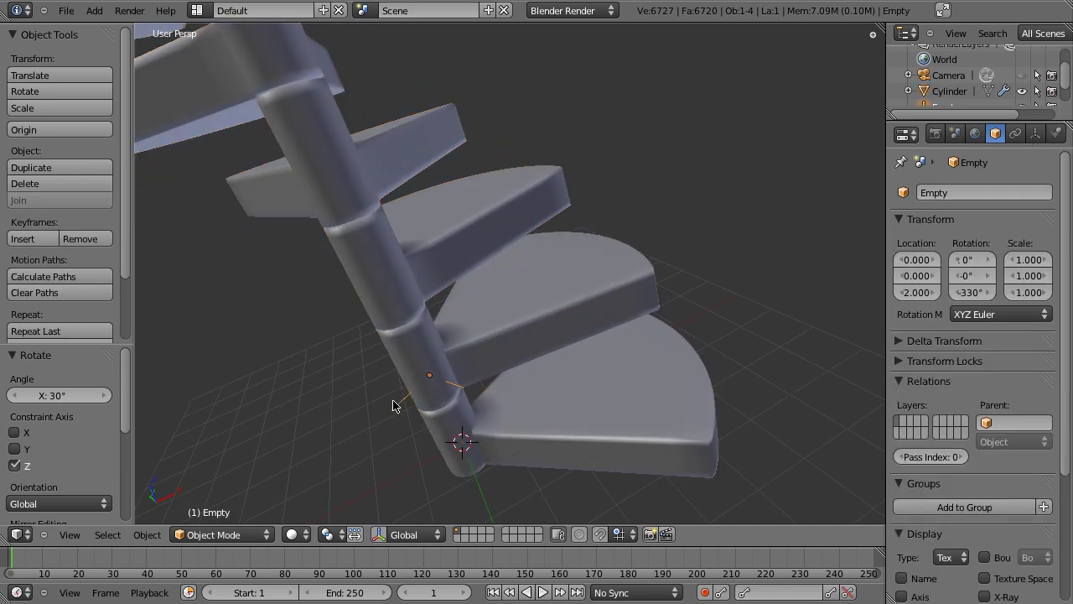
{"action": "key", "text": "g"}
{"action": "key", "text": "z"}
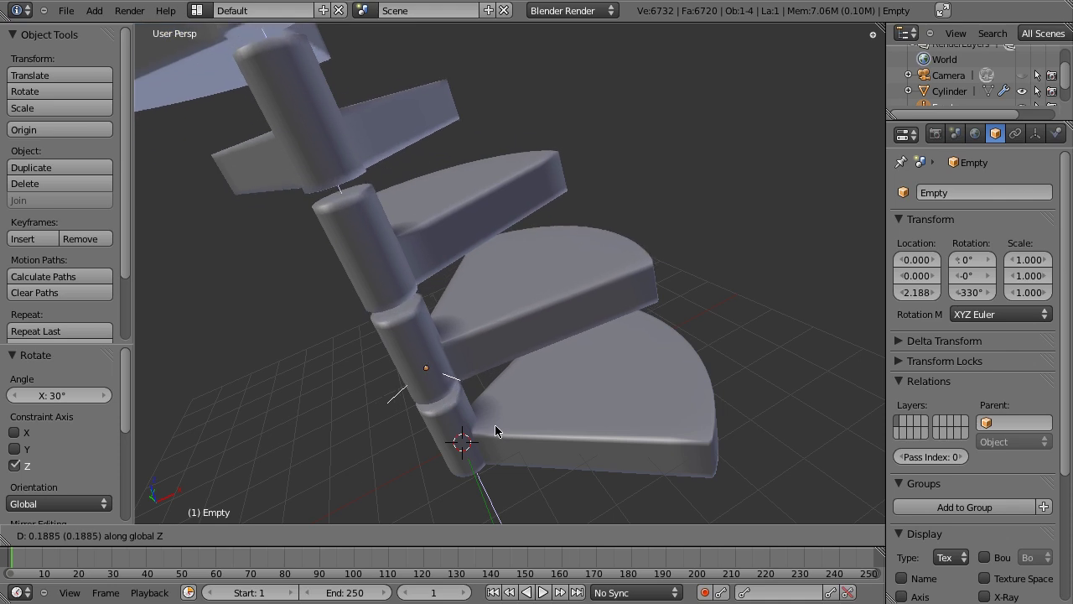
{"action": "key", "text": "Escape"}
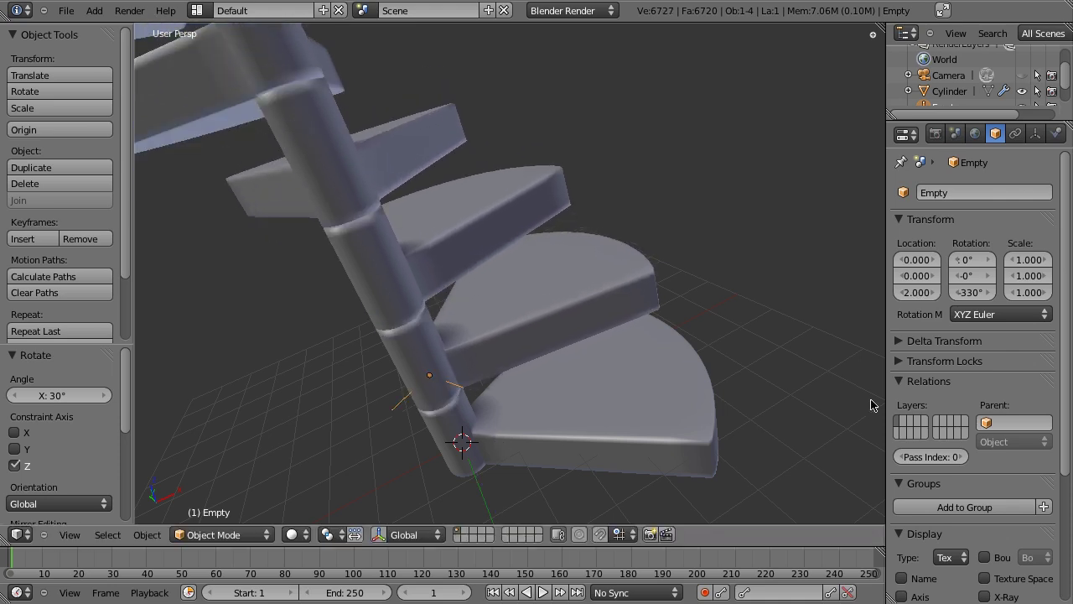
{"action": "right_click", "coordinate": [560, 410]}
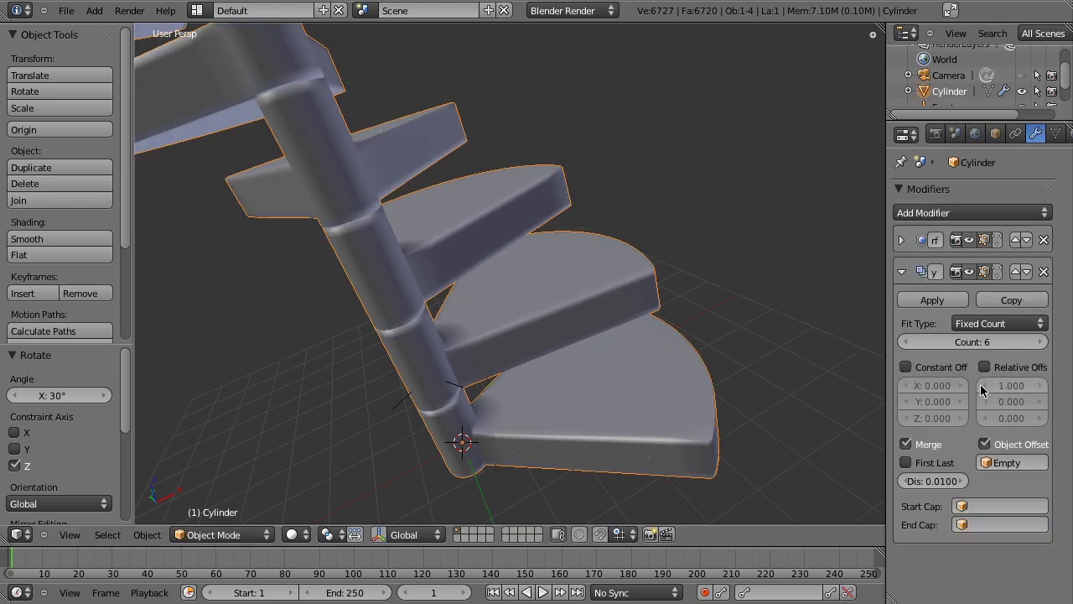
Turn off Merge and raise the array Count from 6 to 9
{"action": "left_click", "coordinate": [925, 448]}
{"action": "scroll", "coordinate": [570, 443], "scroll_direction": "down", "scroll_amount": 4}
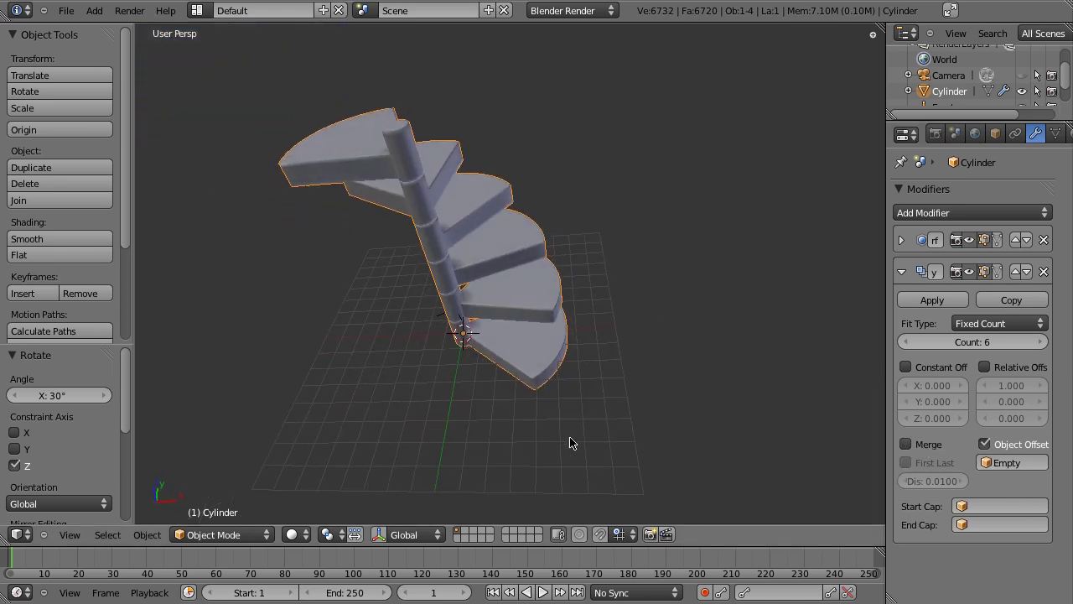
{"action": "mouse_move", "coordinate": [985, 342]}
{"action": "left_mouse_down"}
{"action": "mouse_move", "coordinate": [1018, 342]}
{"action": "mouse_move", "coordinate": [956, 342]}
{"action": "mouse_move", "coordinate": [1010, 342]}
{"action": "mouse_move", "coordinate": [973, 342]}
{"action": "left_mouse_up"}
{"action": "scroll", "coordinate": [673, 335], "scroll_direction": "down", "scroll_amount": 3}
{"action": "scroll", "coordinate": [608, 351], "scroll_direction": "up", "scroll_amount": 4}
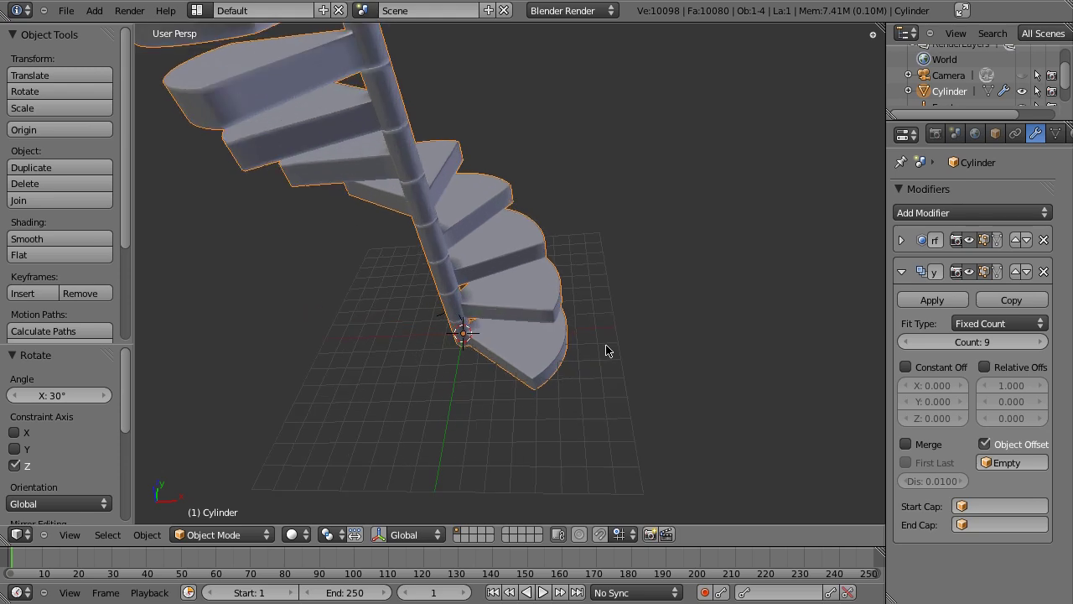
{"action": "middle_click_drag", "start_coordinate": [606, 352], "coordinate": [524, 393]}
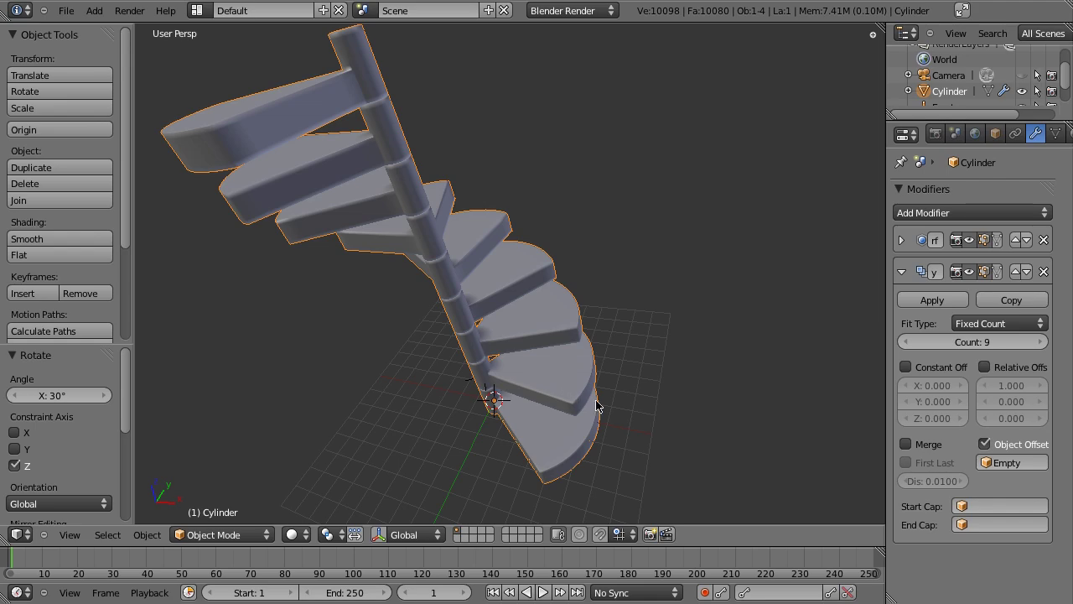
Open 'tutorial 5-2 end (spiral staircase).blend' from the Chapter 5 folder and stand the staircase upright
{"action": "key", "text": "ctrl+o"}
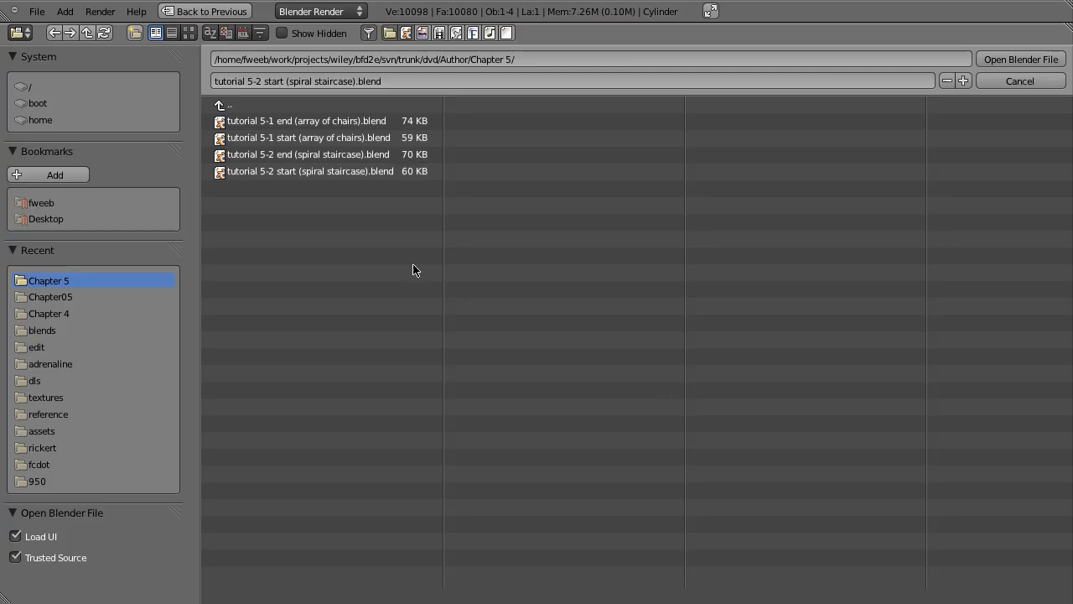
{"action": "double_click", "coordinate": [281, 158]}
{"action": "scroll", "coordinate": [603, 304], "scroll_direction": "down", "scroll_amount": 4}
{"action": "middle_click_drag", "start_coordinate": [617, 302], "coordinate": [643, 435]}
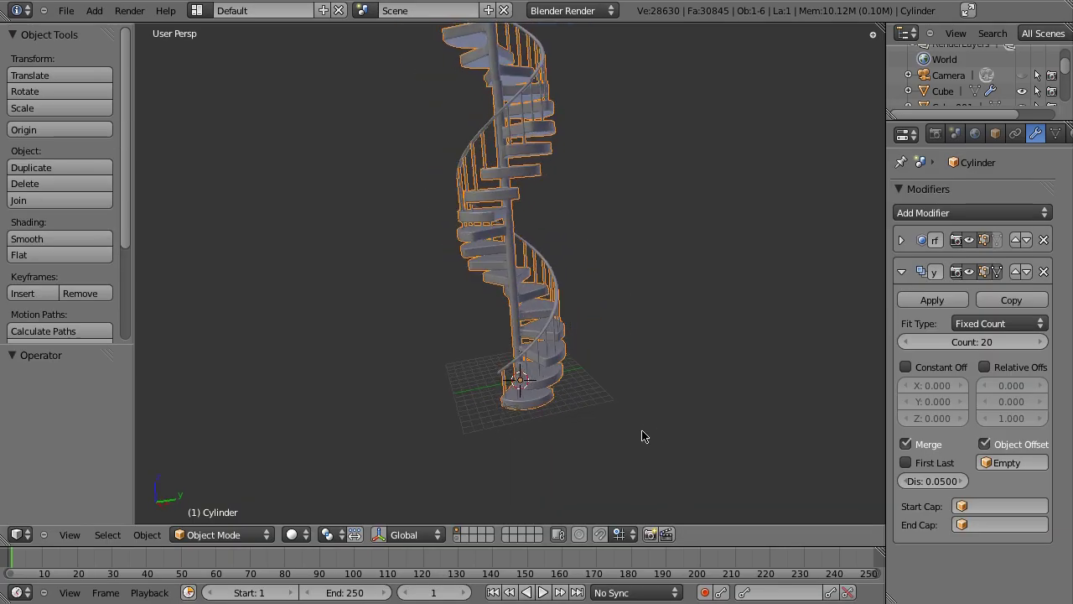
Orbit around the 20-step spiral staircase to inspect its handrail and balusters
{"action": "scroll", "coordinate": [536, 419], "scroll_direction": "up", "scroll_amount": 6}
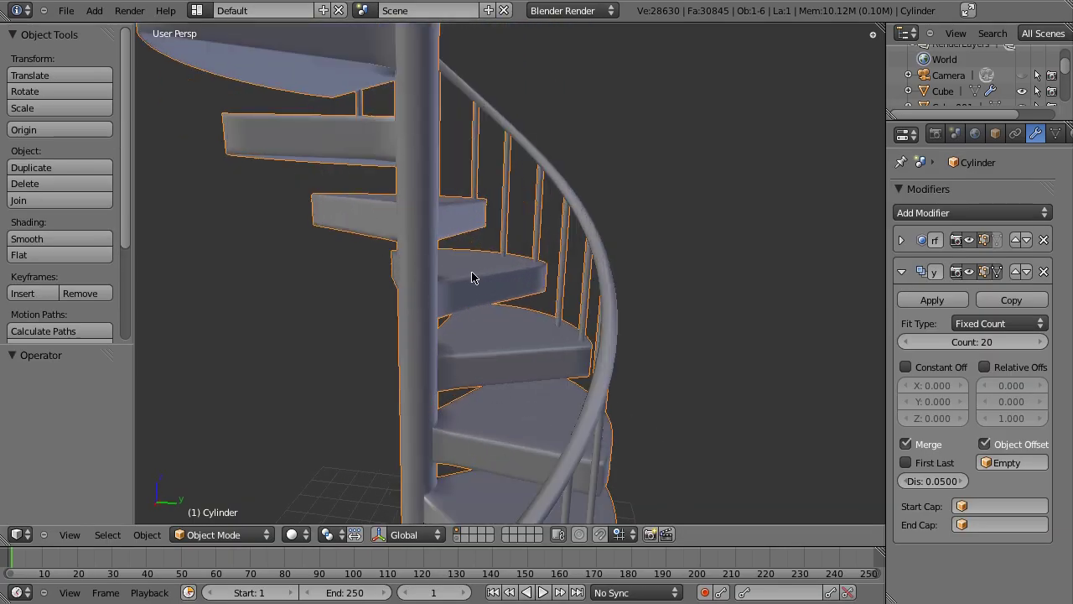
{"action": "scroll", "coordinate": [472, 277], "scroll_direction": "down", "scroll_amount": 3}
{"action": "middle_click_drag", "start_coordinate": [556, 269], "coordinate": [536, 281]}
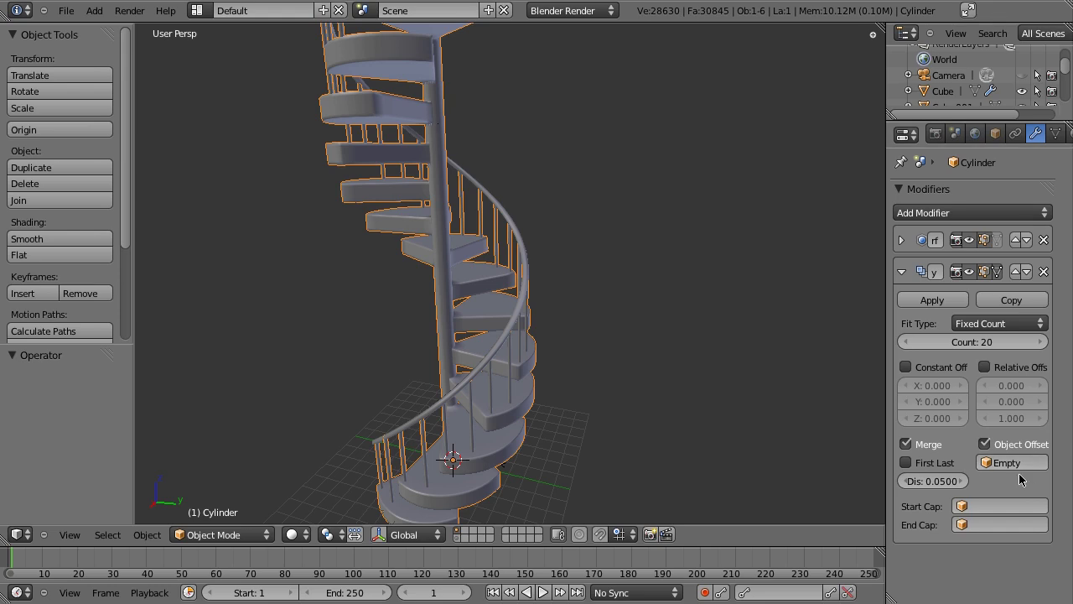
{"action": "scroll", "coordinate": [463, 205], "scroll_direction": "down", "scroll_amount": 2}
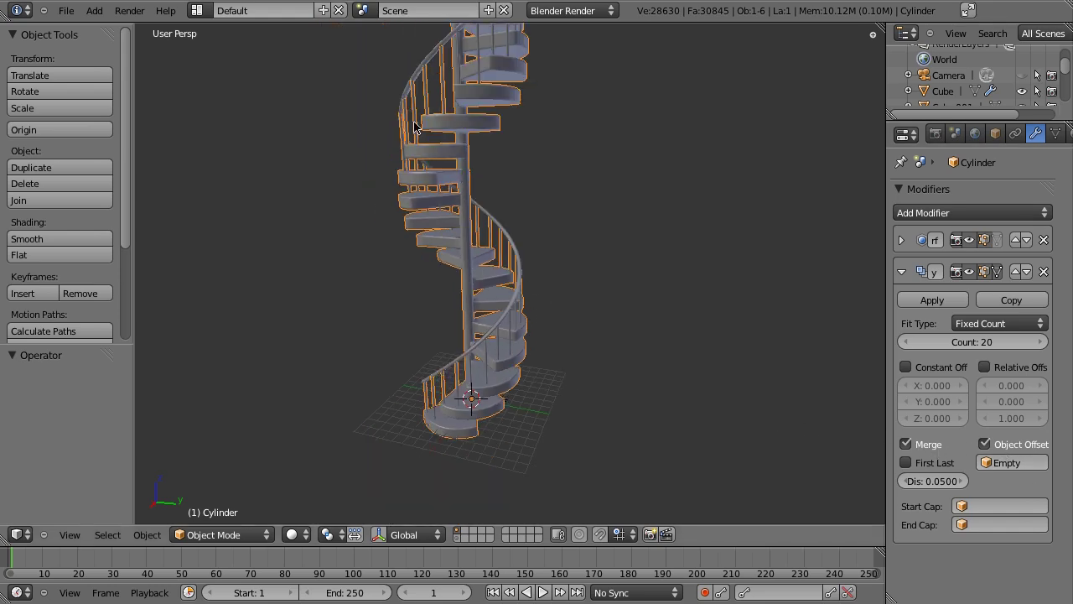
{"action": "middle_click_drag", "start_coordinate": [584, 422], "coordinate": [596, 288]}
{"action": "middle_click_drag", "start_coordinate": [624, 243], "coordinate": [602, 335]}
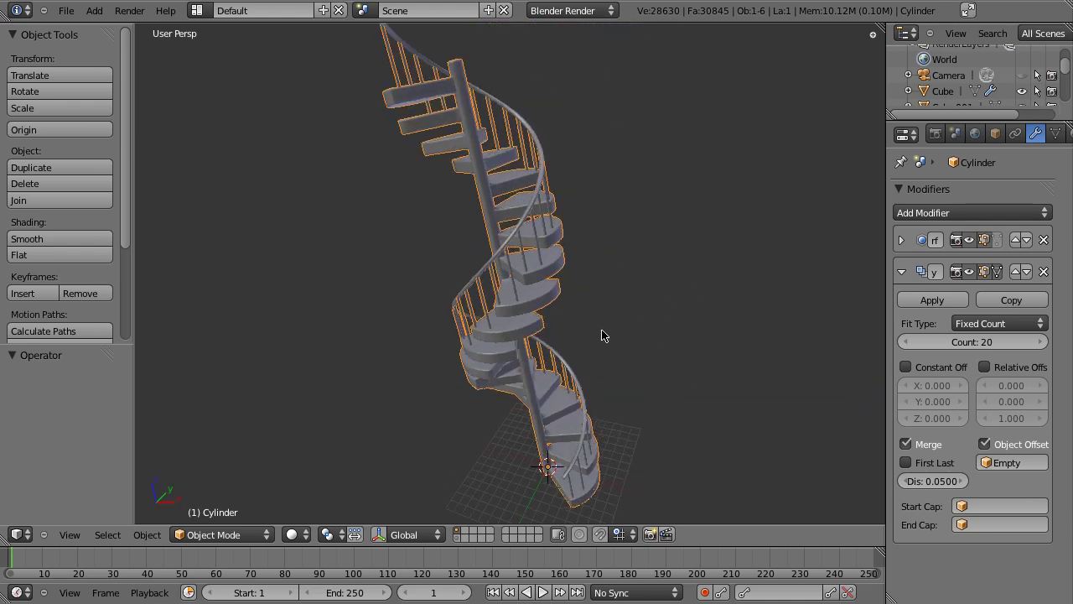